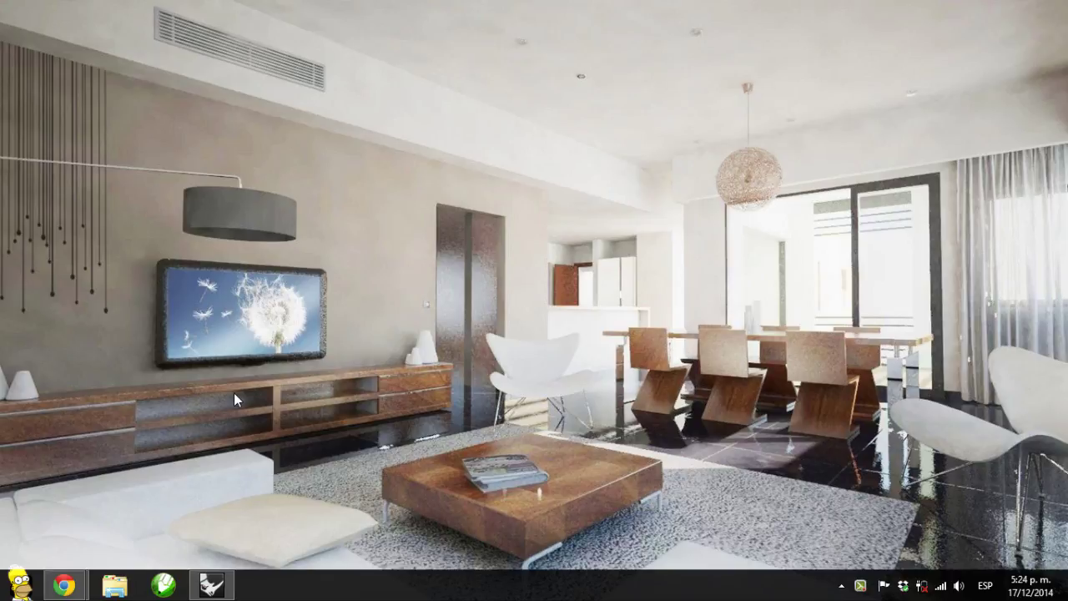
Open the lamp_overview image from the Rhino > Lampara de Escritorio folder on the desktop to examine the reference sketch
{"action": "left_click", "coordinate": [214, 586]}
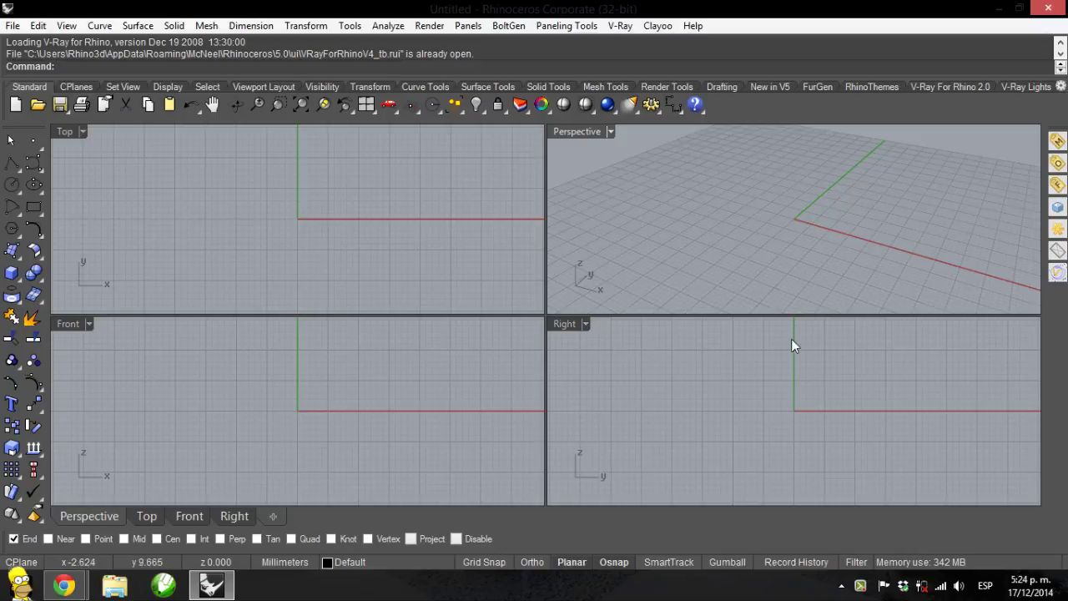
{"action": "right_click_drag", "start_coordinate": [704, 217], "coordinate": [775, 174]}
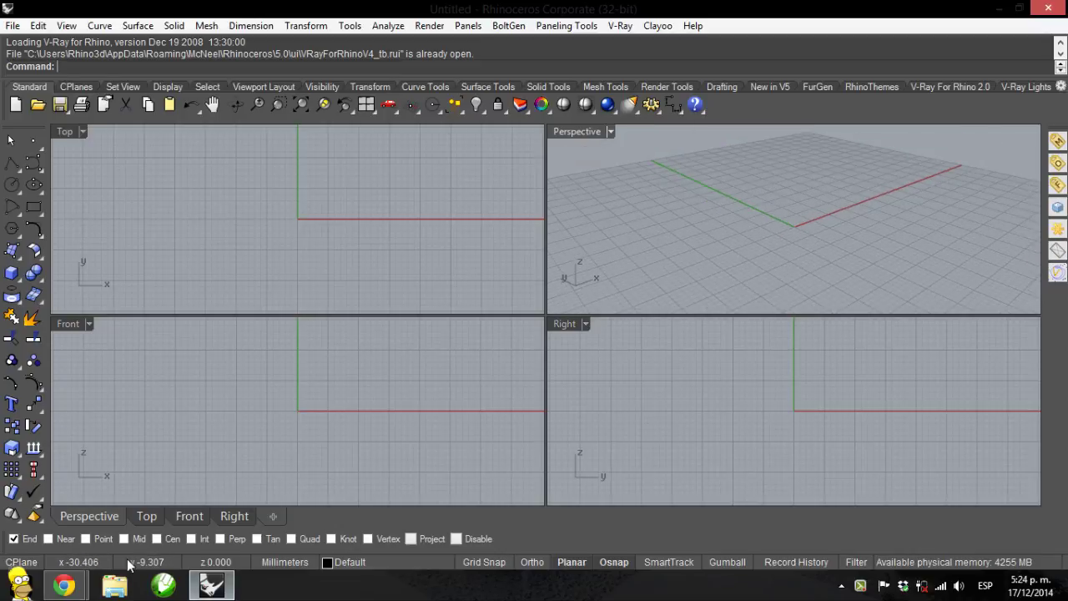
{"action": "key", "text": "super+e"}
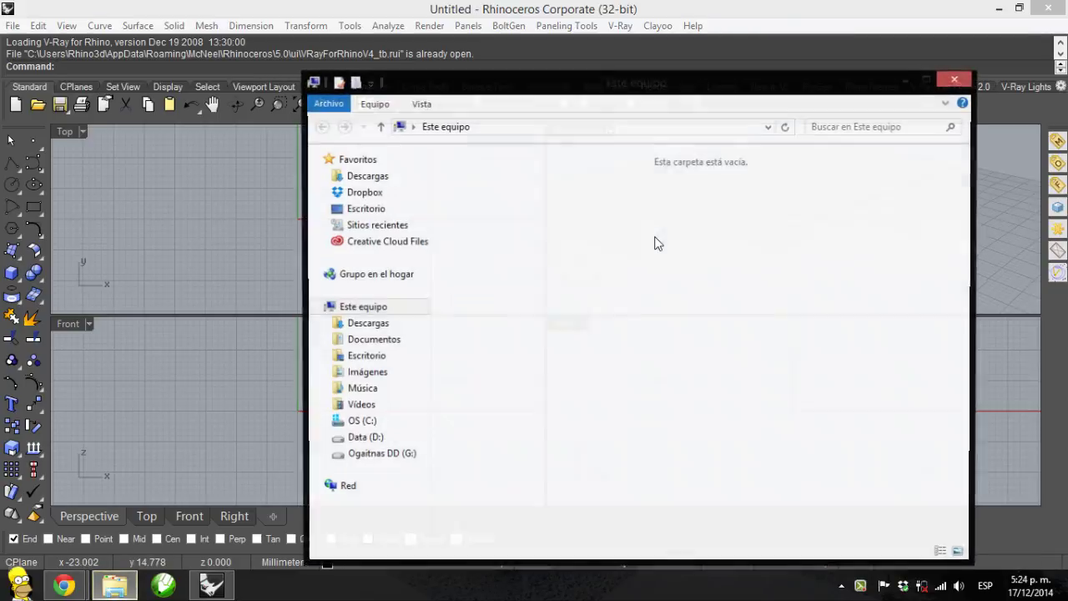
{"action": "left_click", "coordinate": [374, 341]}
{"action": "left_click", "coordinate": [370, 356]}
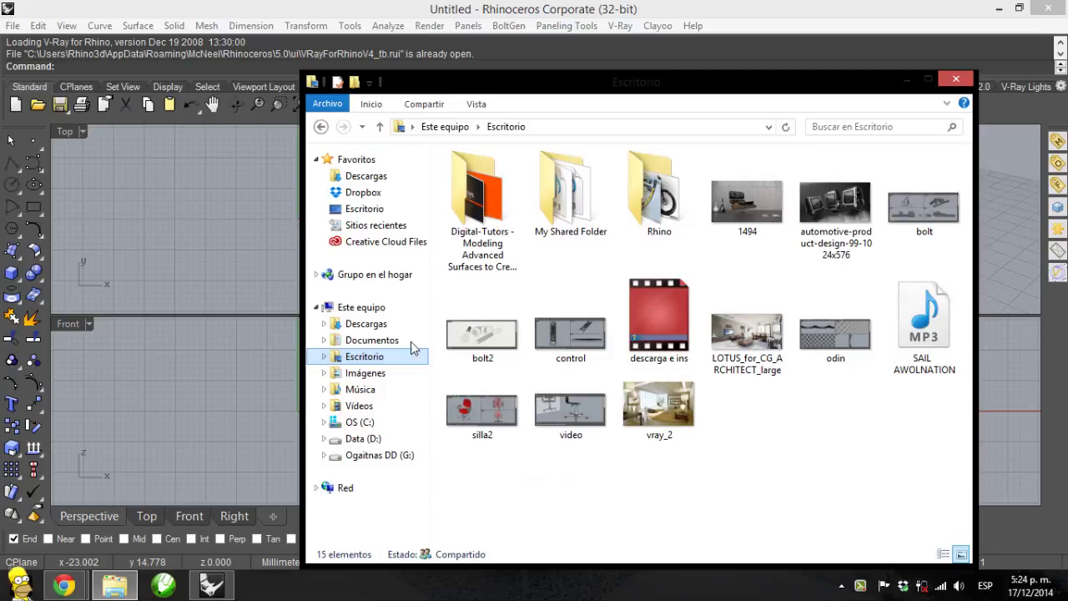
{"action": "double_click", "coordinate": [644, 210]}
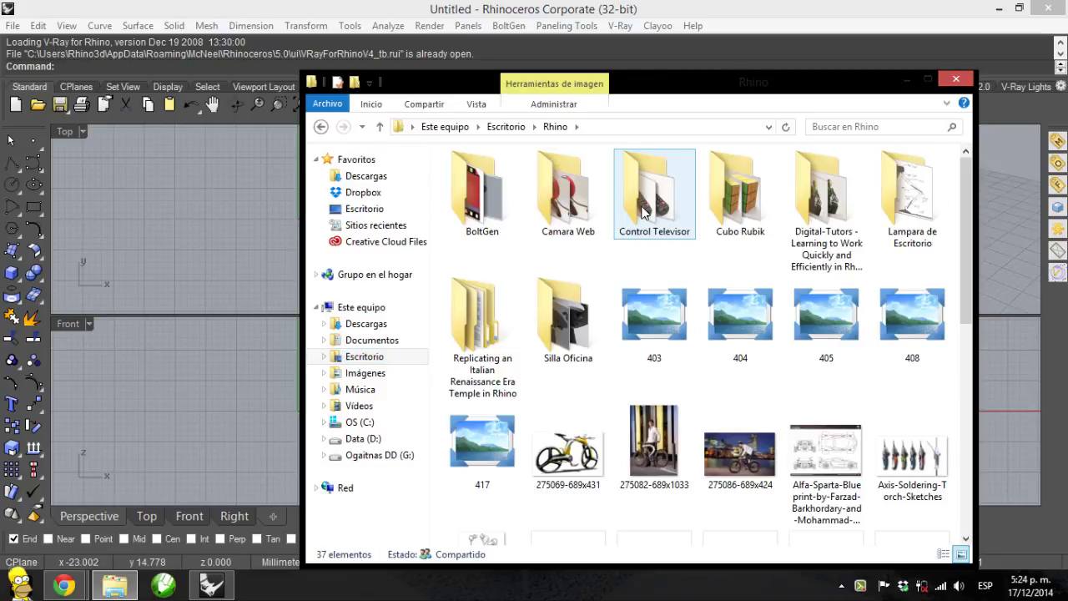
{"action": "double_click", "coordinate": [902, 200]}
{"action": "double_click", "coordinate": [477, 180]}
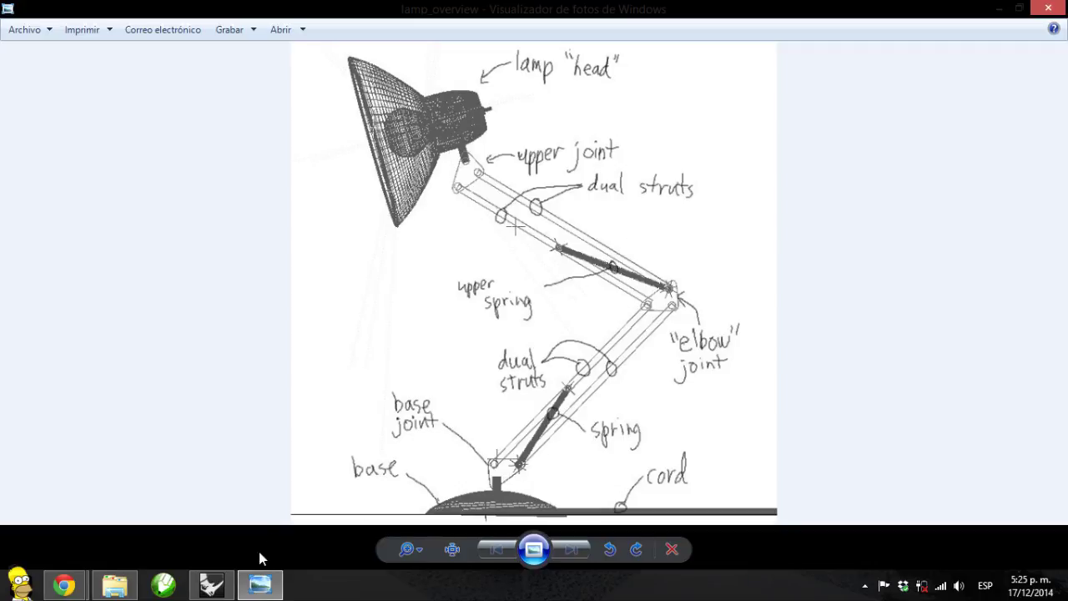
Switch back to Rhinoceros and maximize the Right viewport, with the origin low in the view
{"action": "left_click", "coordinate": [211, 585]}
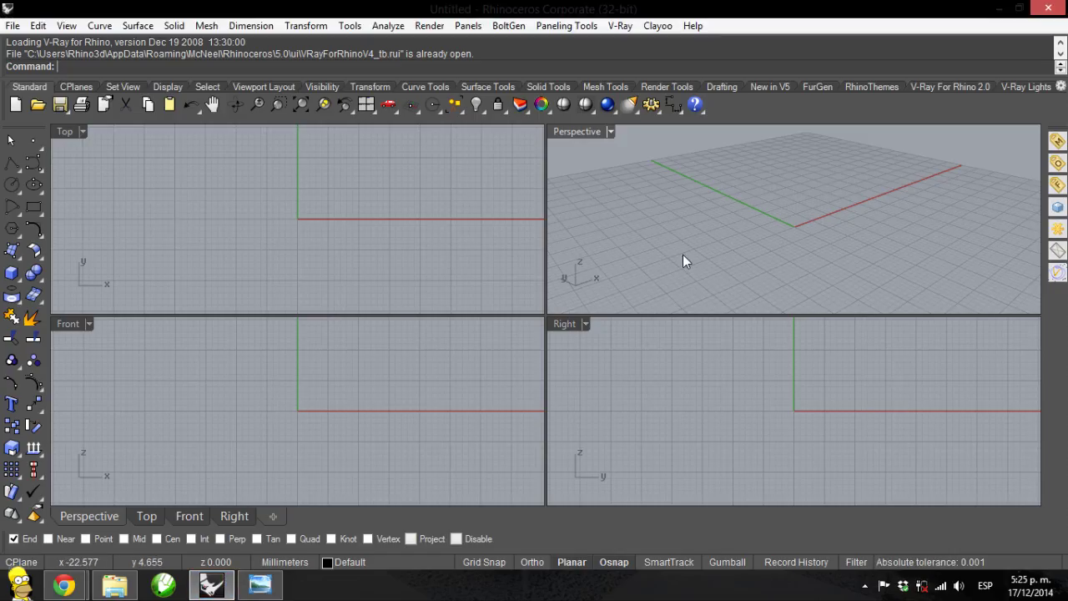
{"action": "right_click_drag", "start_coordinate": [754, 178], "coordinate": [892, 255]}
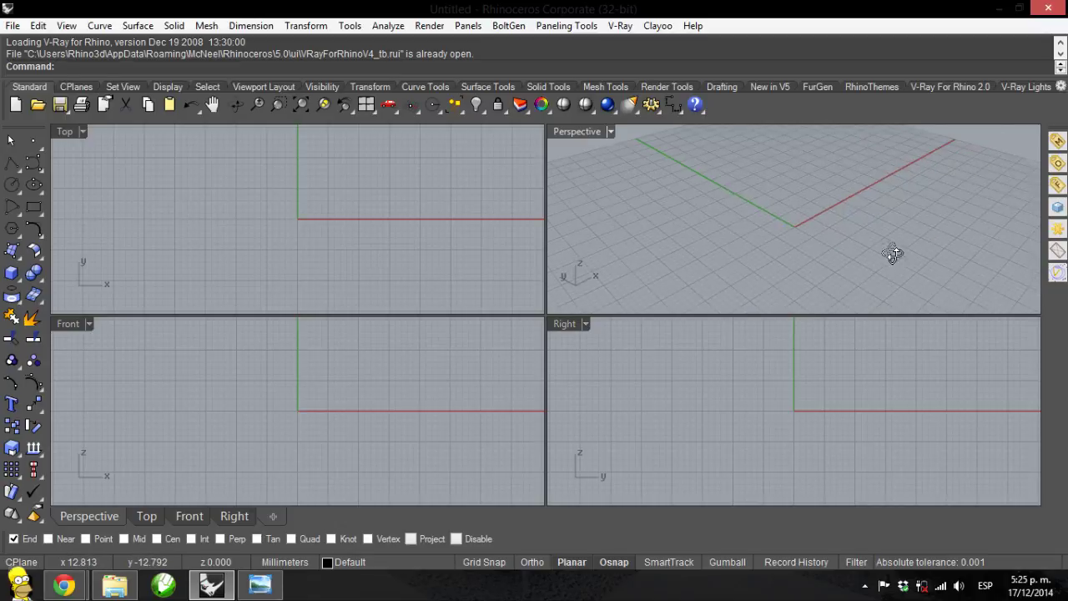
{"action": "right_click_drag", "start_coordinate": [298, 342], "coordinate": [267, 396]}
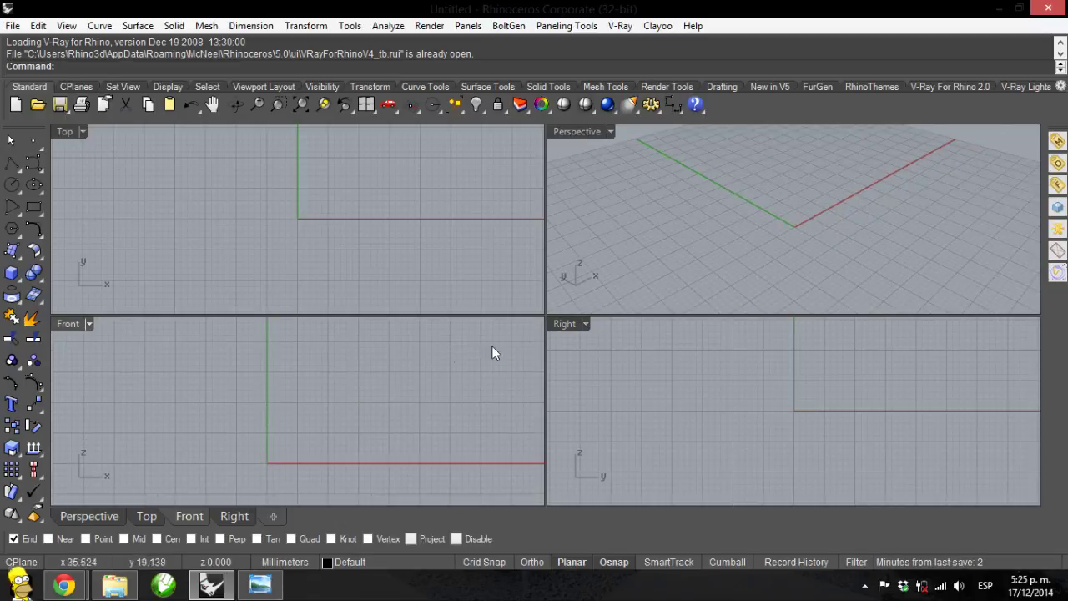
{"action": "double_click", "coordinate": [557, 323]}
{"action": "right_click_drag", "start_coordinate": [489, 296], "coordinate": [299, 396]}
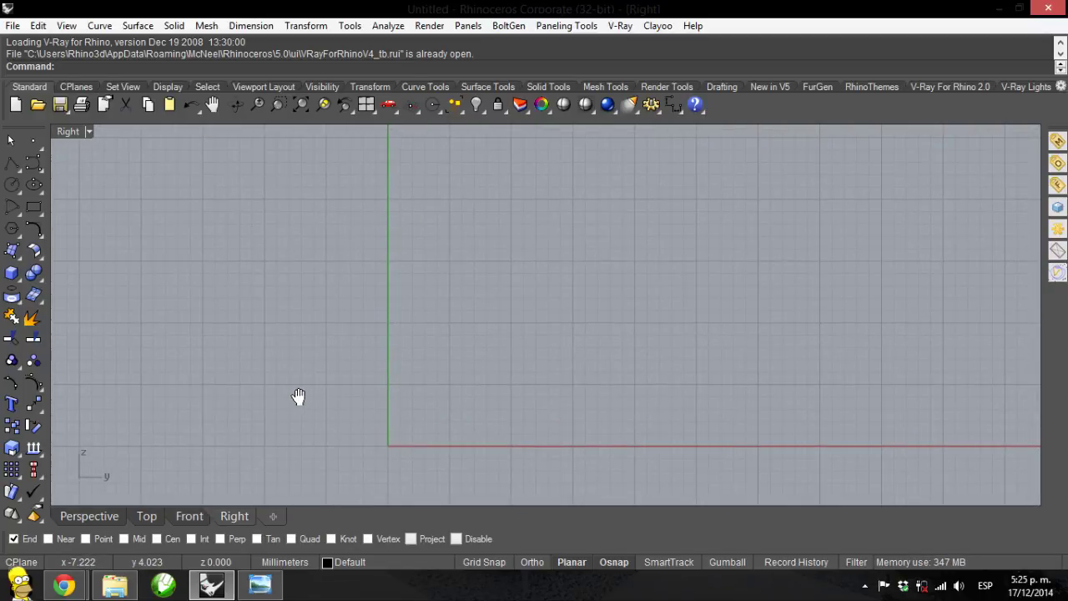
Start a picture frame using the lamp_overview image from the Lampara de Escritorio folder
{"action": "left_click", "coordinate": [12, 253]}
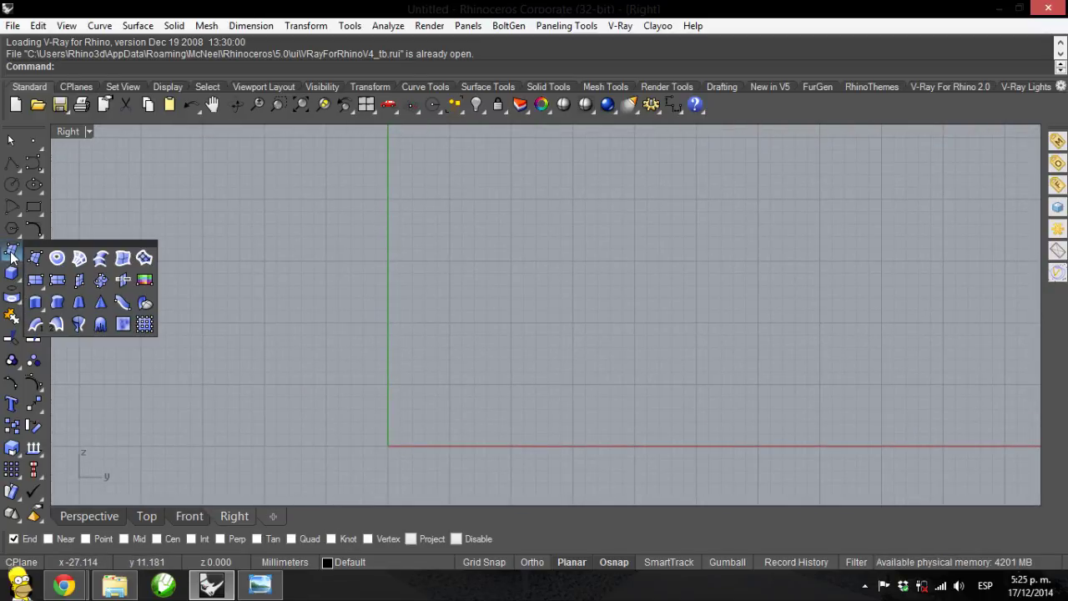
{"action": "left_click", "coordinate": [144, 282]}
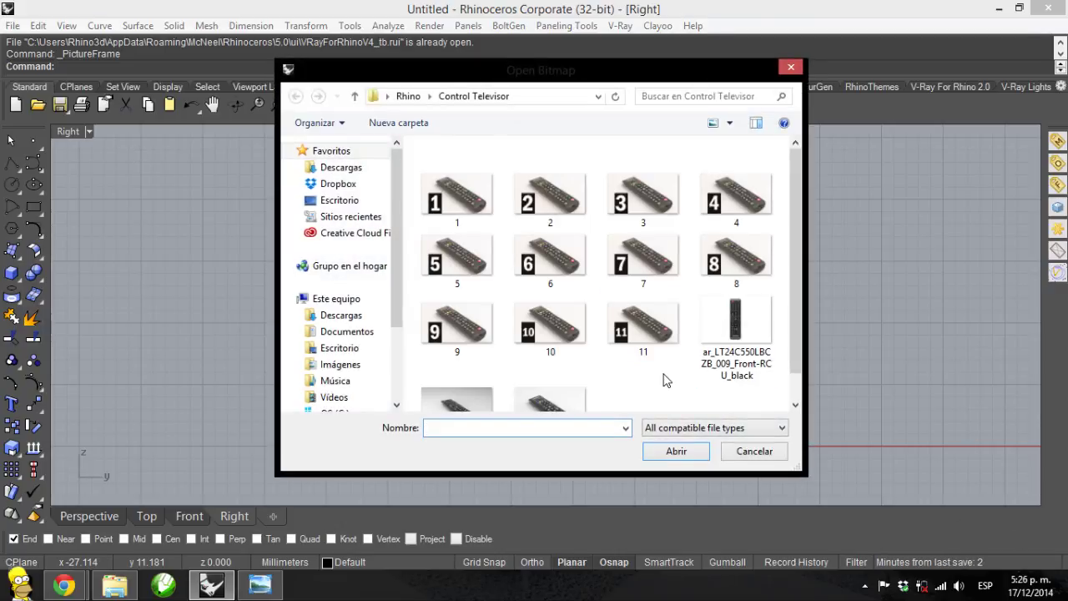
{"action": "left_click", "coordinate": [665, 380]}
{"action": "key", "text": "alt+Up"}
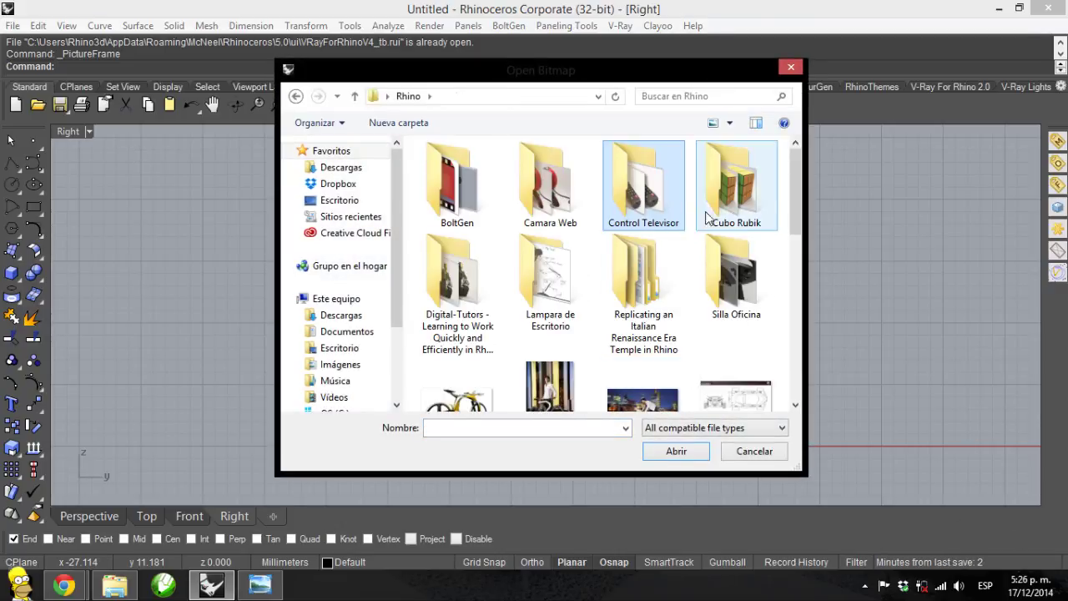
{"action": "double_click", "coordinate": [516, 268]}
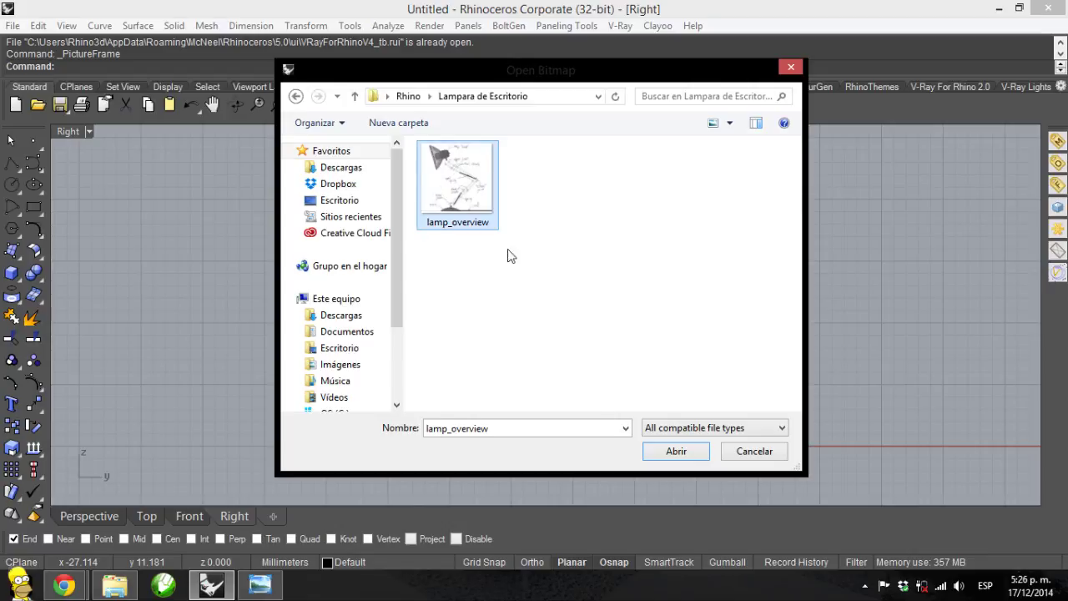
{"action": "left_click", "coordinate": [676, 452]}
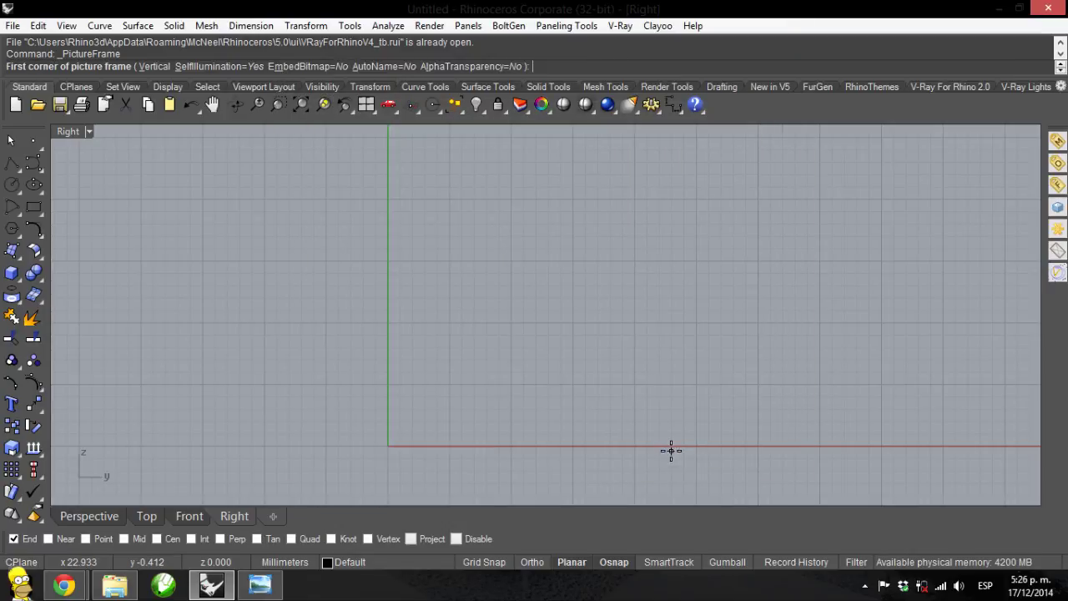
Turn on Grid Snap and Ortho and place the picture frame from the origin with a length of 25 mm along the horizontal axis
{"action": "left_click", "coordinate": [499, 567]}
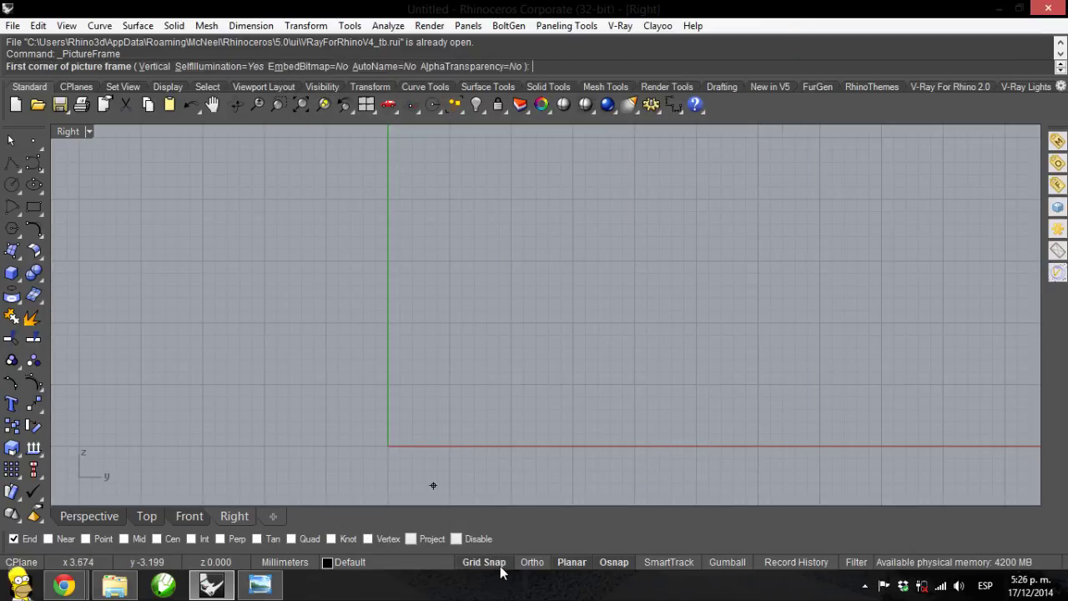
{"action": "left_click", "coordinate": [531, 564]}
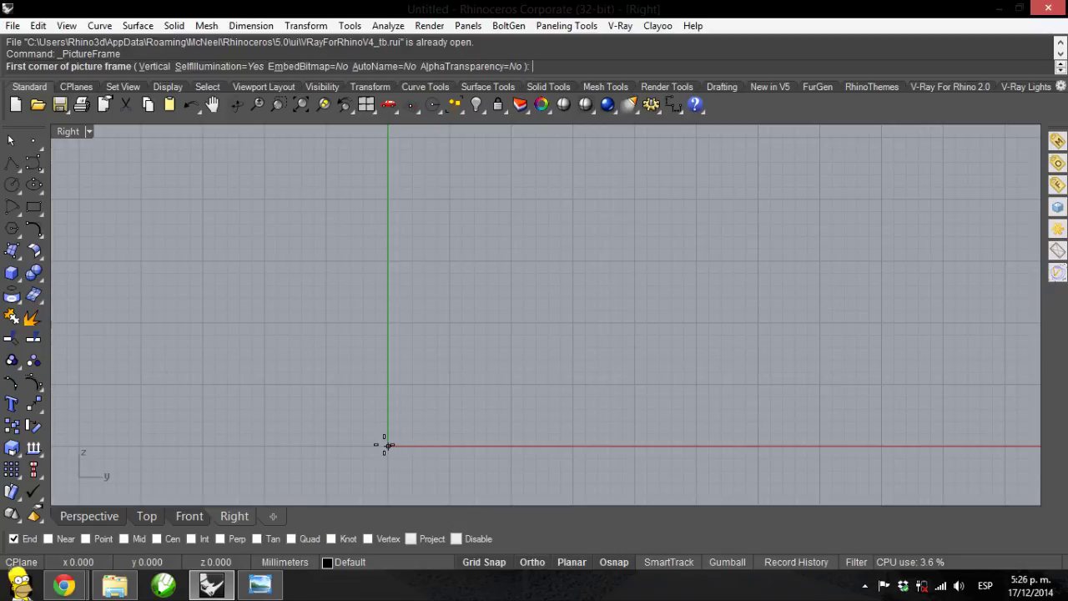
{"action": "left_click", "coordinate": [387, 445]}
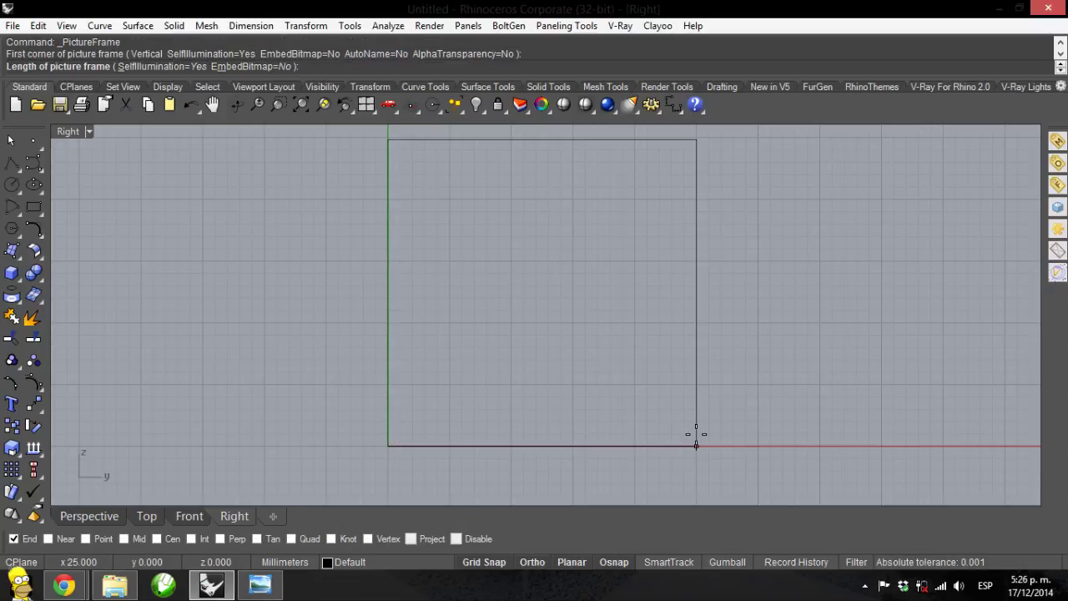
{"action": "left_click", "coordinate": [696, 435]}
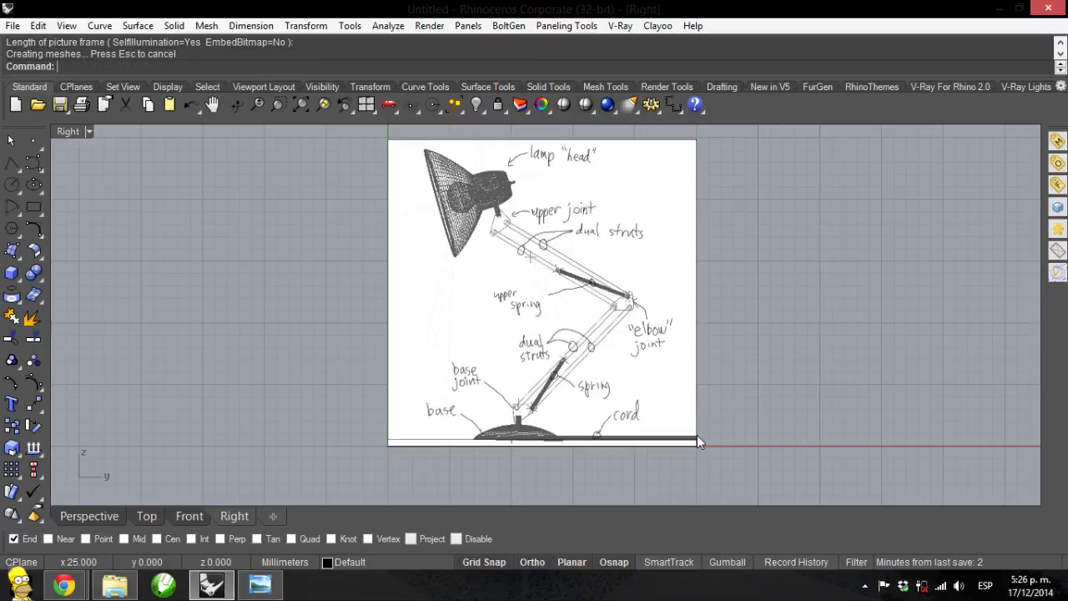
{"action": "mouse_move", "coordinate": [592, 333]}
{"action": "right_mouse_down"}
{"action": "mouse_move", "coordinate": [572, 357]}
{"action": "mouse_move", "coordinate": [575, 342]}
{"action": "right_mouse_up"}
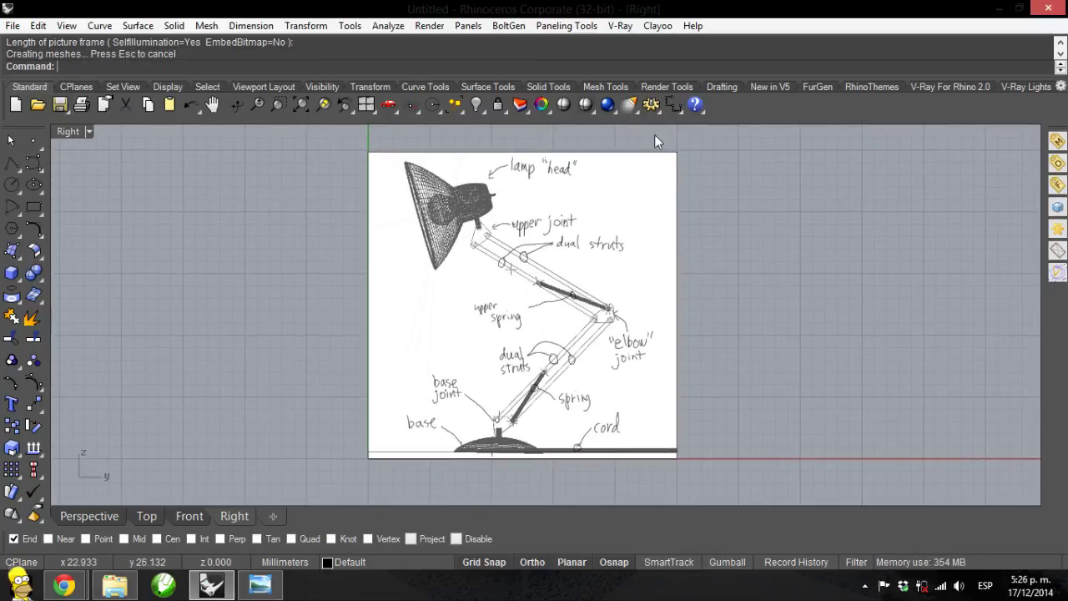
Set the grid line count to 50 and the minor grid line spacing to 0.5 mm in the document's grid properties
{"action": "left_click", "coordinate": [651, 105]}
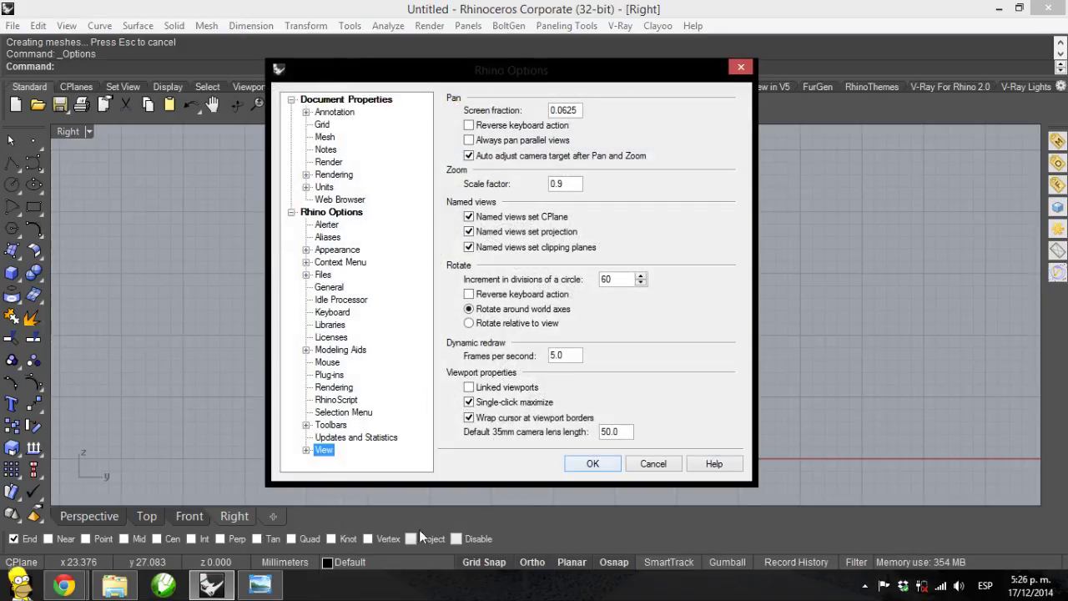
{"action": "left_click", "coordinate": [321, 125]}
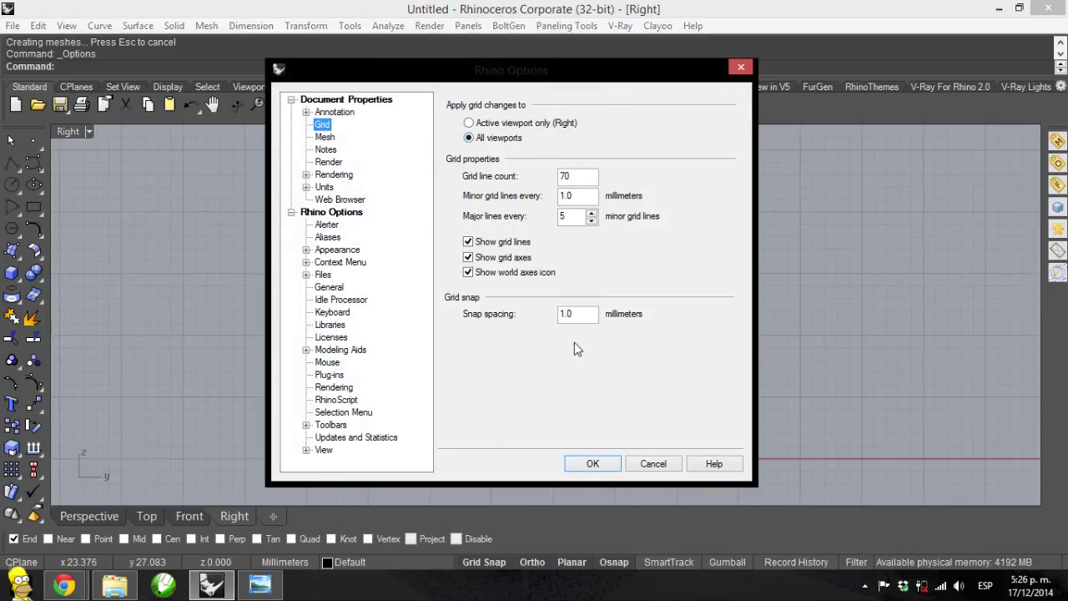
{"action": "left_click_drag", "start_coordinate": [580, 176], "coordinate": [545, 179]}
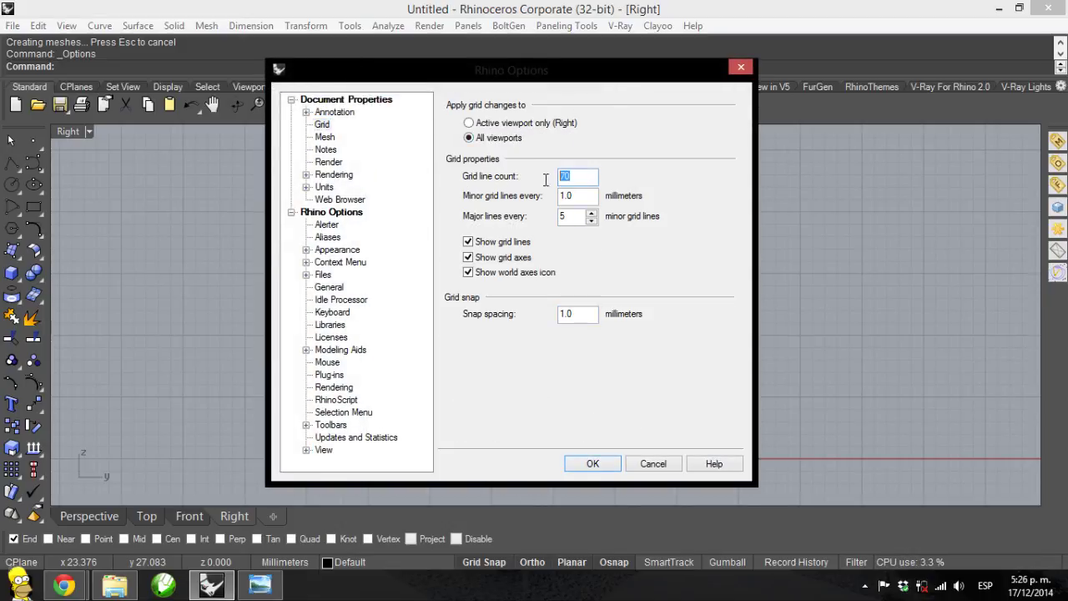
{"action": "type", "text": "40"}
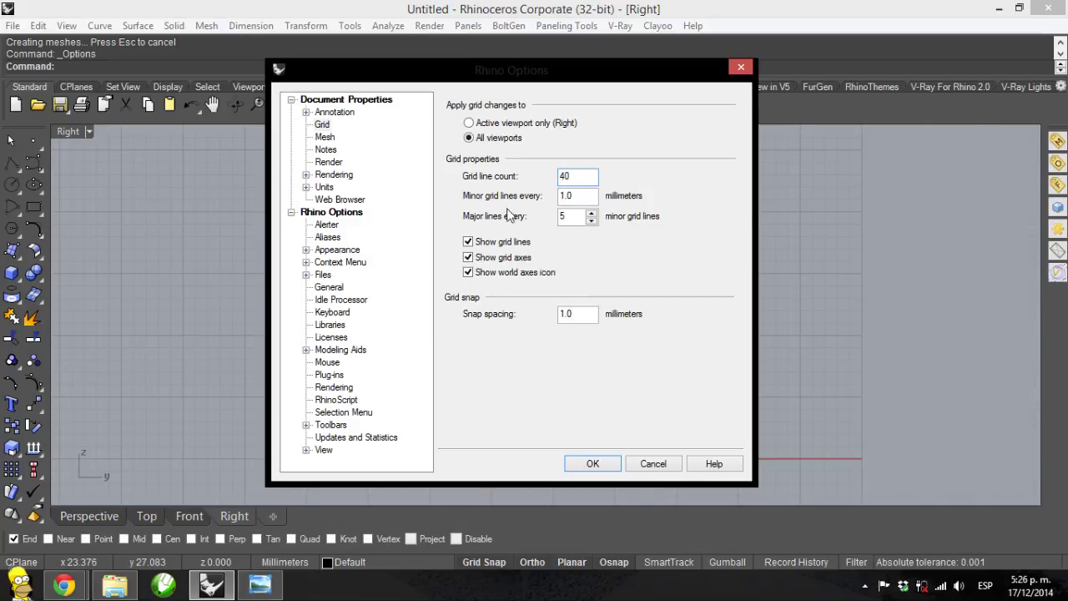
{"action": "left_click_drag", "start_coordinate": [580, 196], "coordinate": [545, 189]}
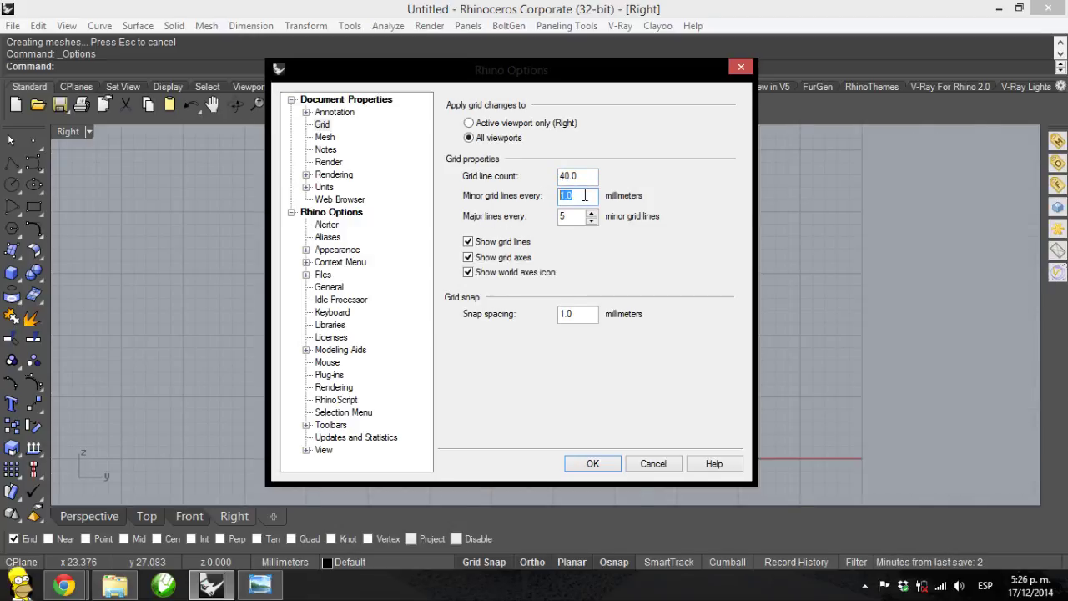
{"action": "type", "text": ".5"}
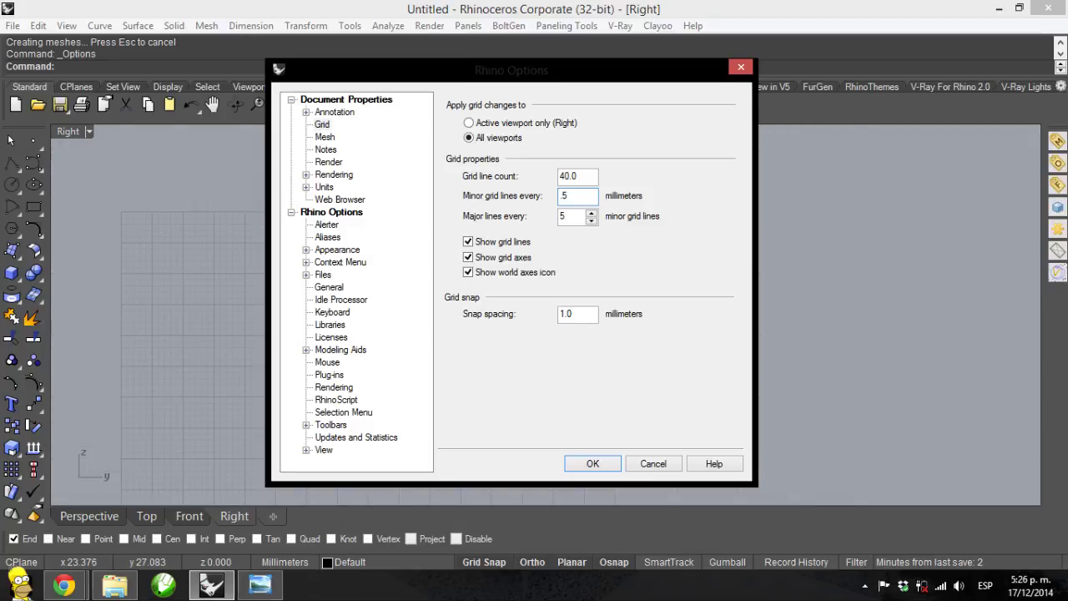
{"action": "left_click_drag", "start_coordinate": [580, 79], "coordinate": [701, 78]}
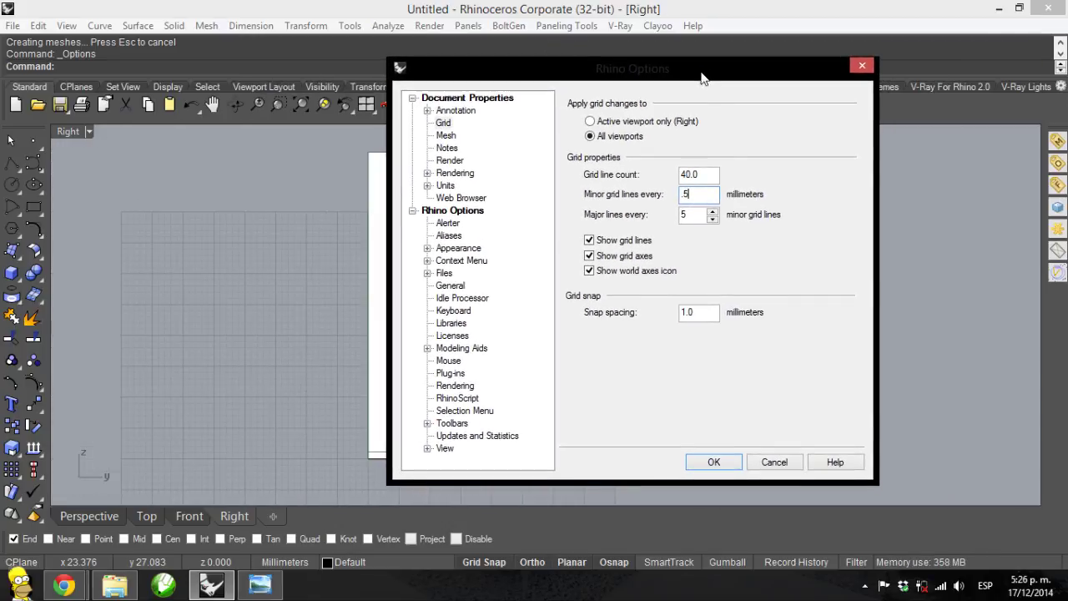
{"action": "left_click_drag", "start_coordinate": [708, 174], "coordinate": [631, 179]}
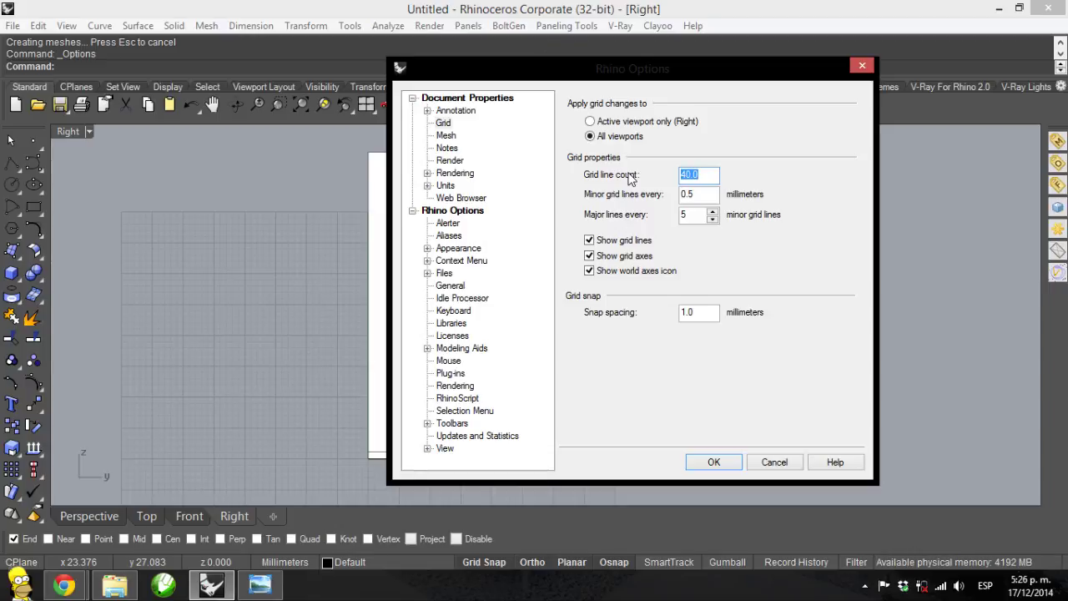
{"action": "type", "text": "50"}
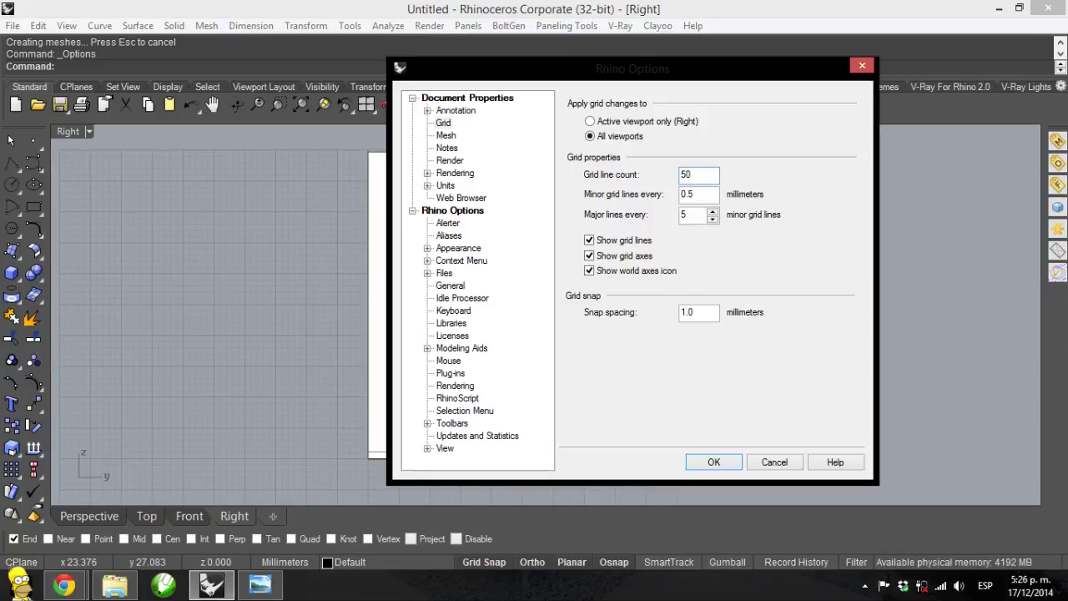
Set the grid snap spacing to 0.5 mm and apply the grid options
{"action": "left_click_drag", "start_coordinate": [698, 312], "coordinate": [632, 313]}
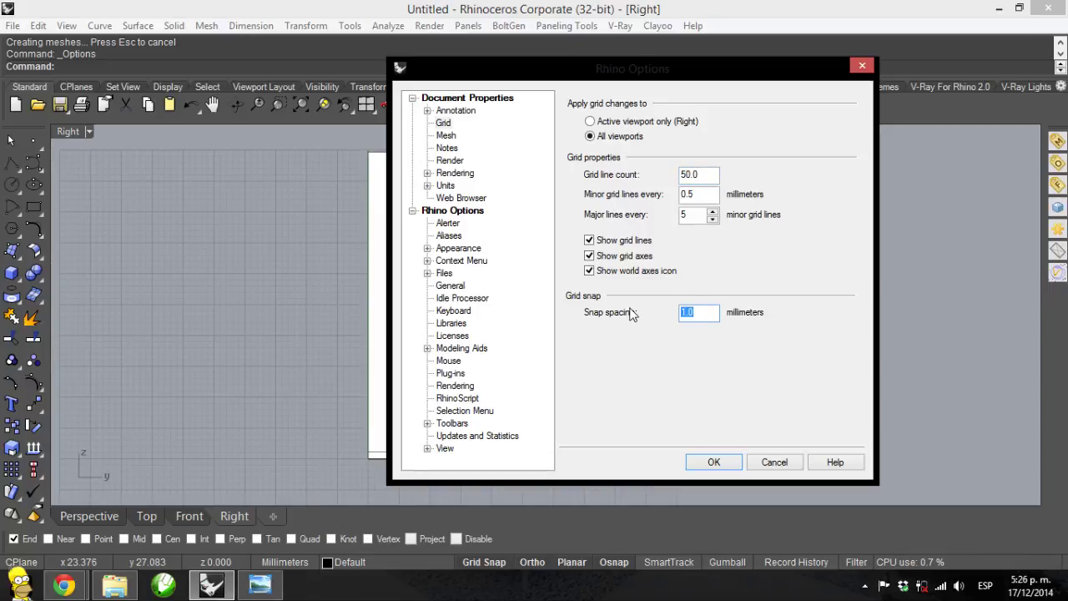
{"action": "key", "text": "BackSpace"}
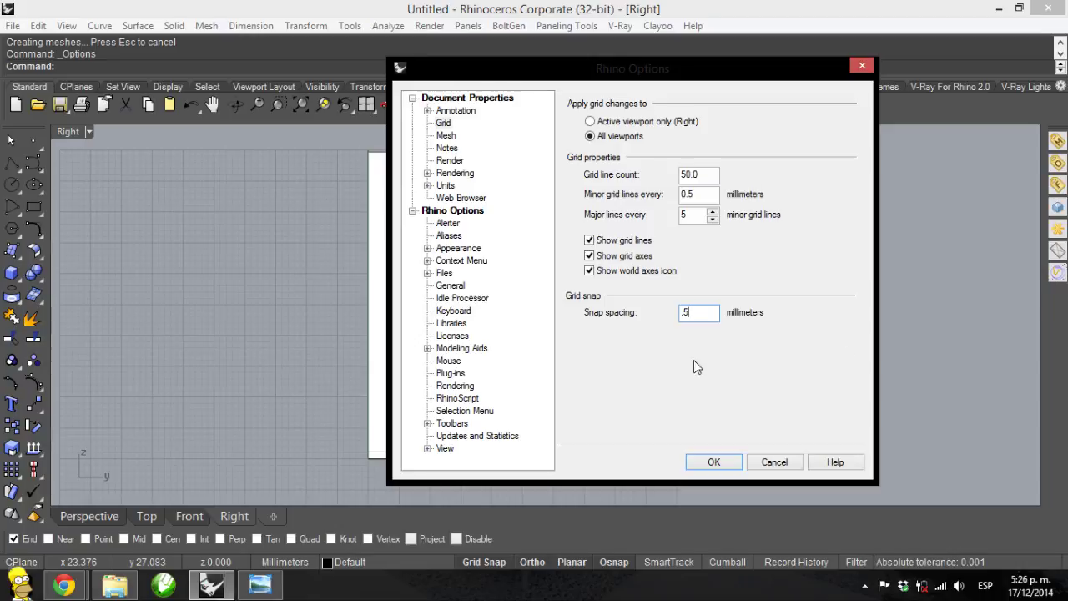
{"action": "left_click", "coordinate": [701, 464]}
{"action": "right_click_drag", "start_coordinate": [582, 391], "coordinate": [596, 391]}
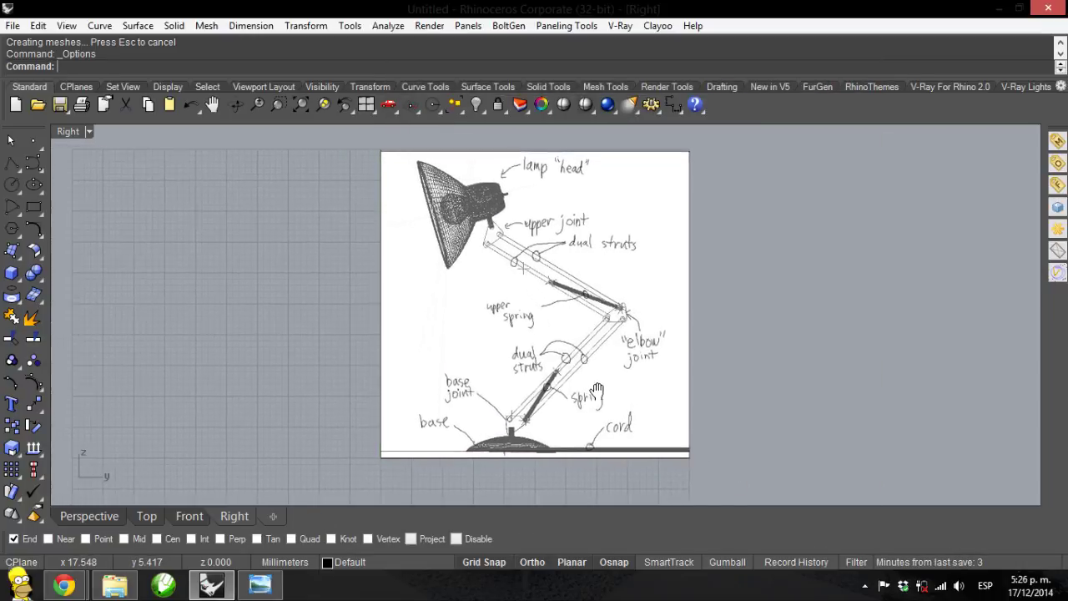
Create a layer named Imagen and move the lamp picture frame onto it
{"action": "left_click", "coordinate": [597, 391]}
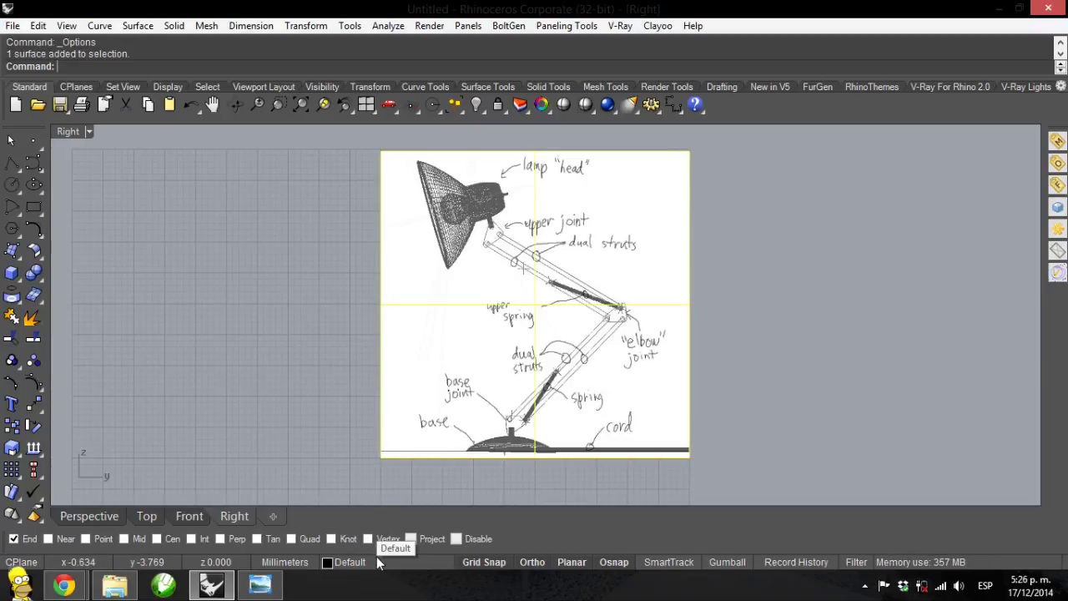
{"action": "right_click", "coordinate": [355, 562]}
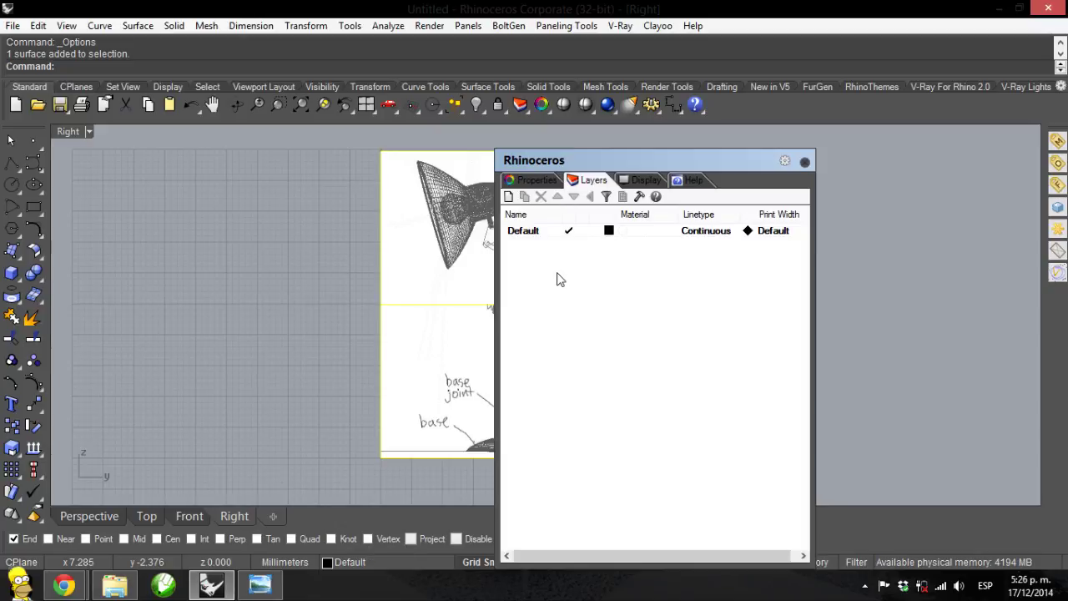
{"action": "left_click", "coordinate": [507, 197]}
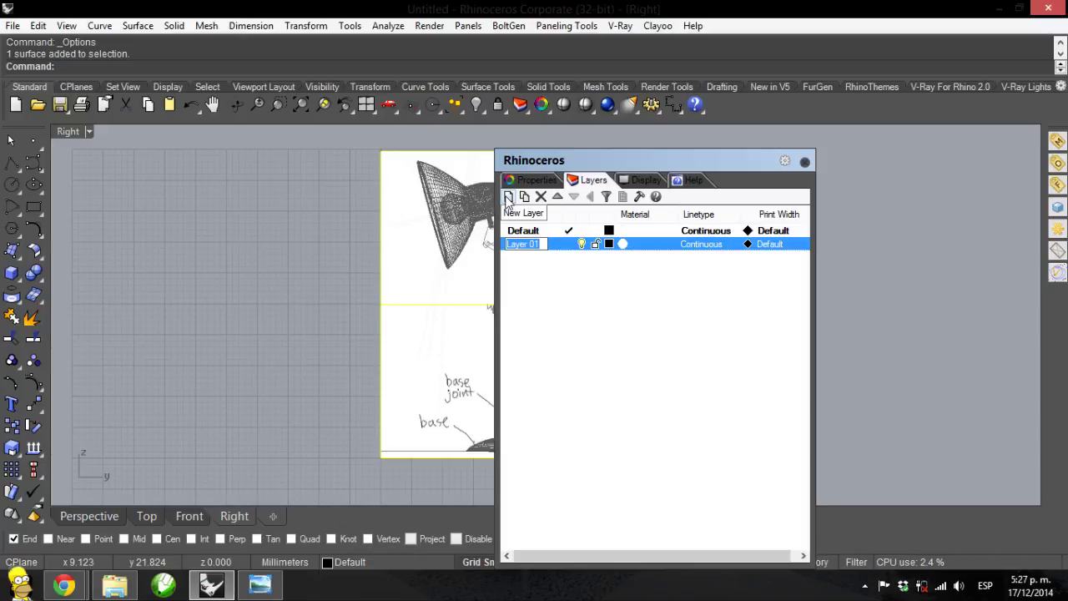
{"action": "key", "text": "BackSpace"}
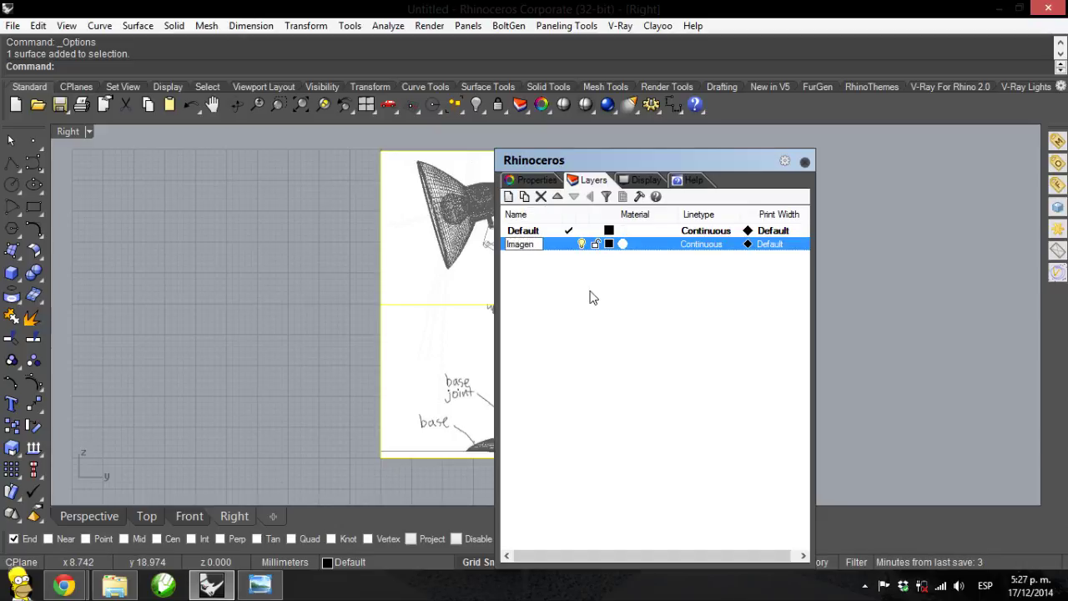
{"action": "left_click", "coordinate": [479, 277]}
{"action": "right_click", "coordinate": [529, 245]}
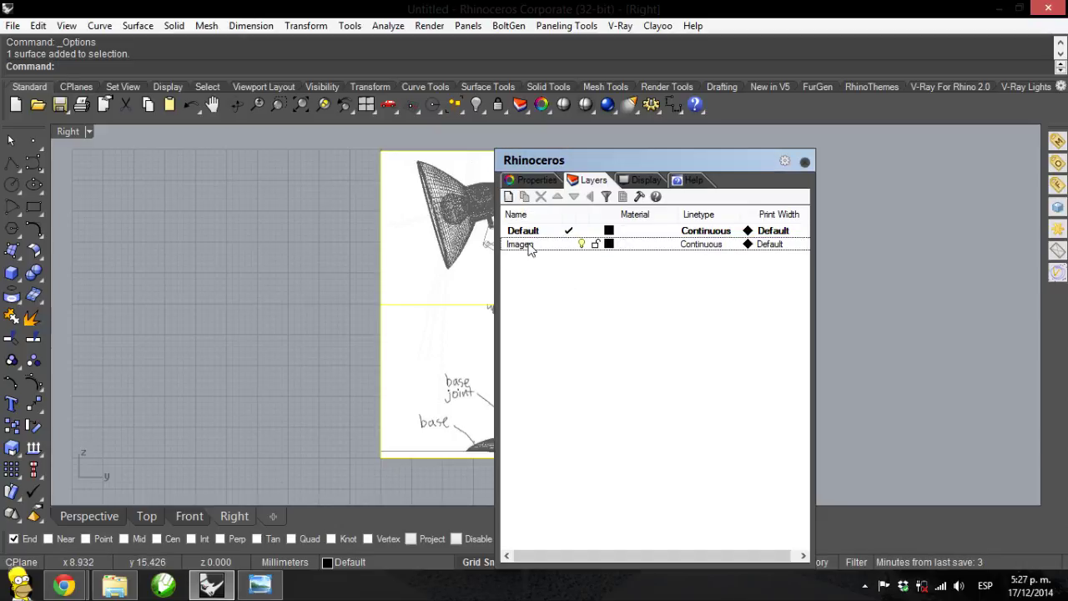
{"action": "left_click", "coordinate": [614, 501]}
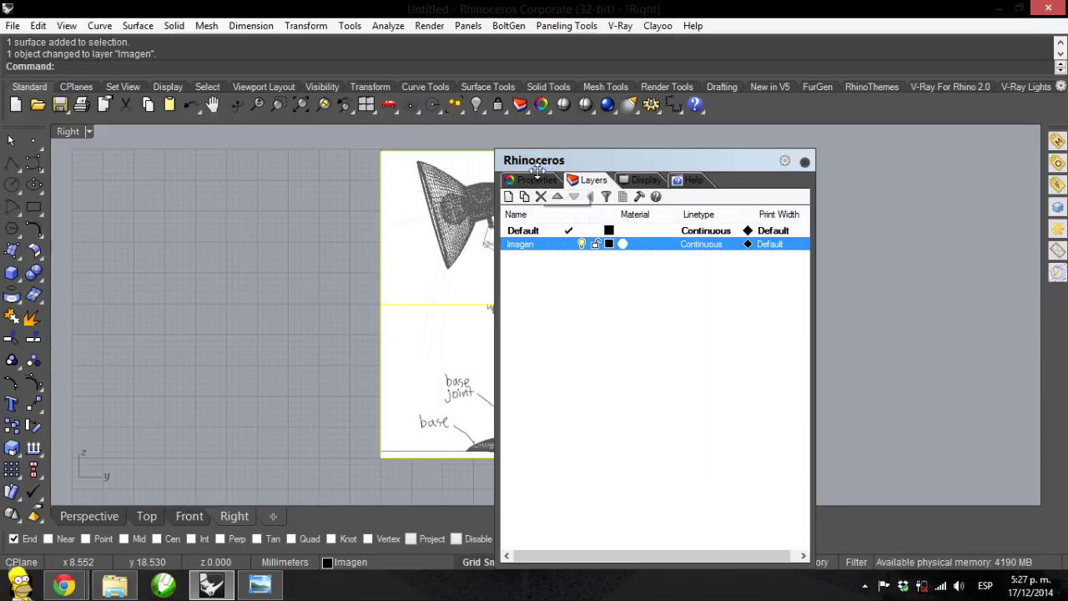
Set the transparency of the picture frame's material to 70%
{"action": "left_click", "coordinate": [538, 182]}
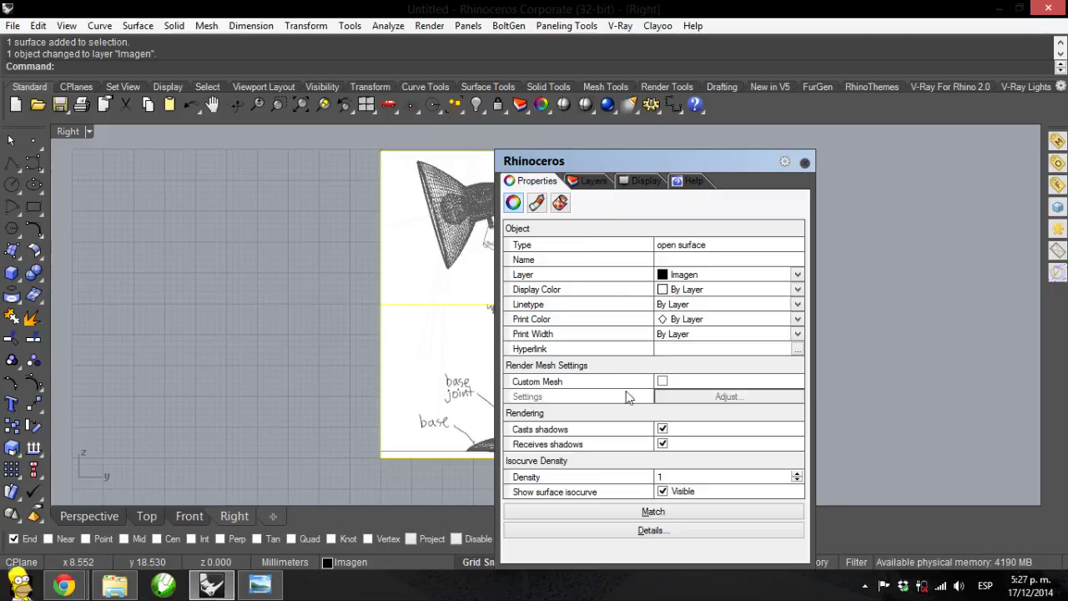
{"action": "left_click", "coordinate": [539, 205]}
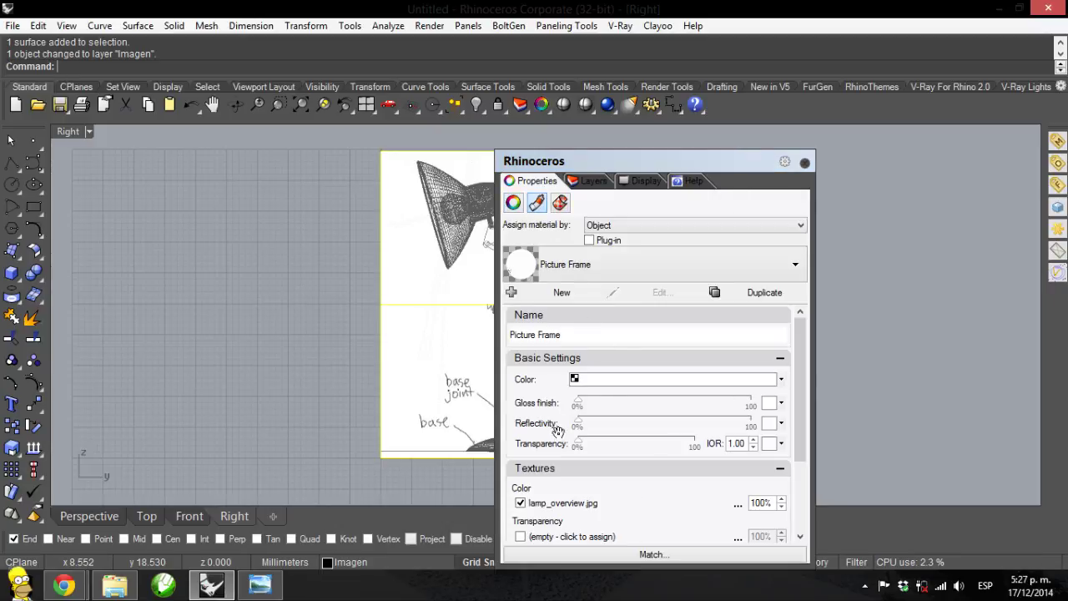
{"action": "left_click", "coordinate": [579, 448]}
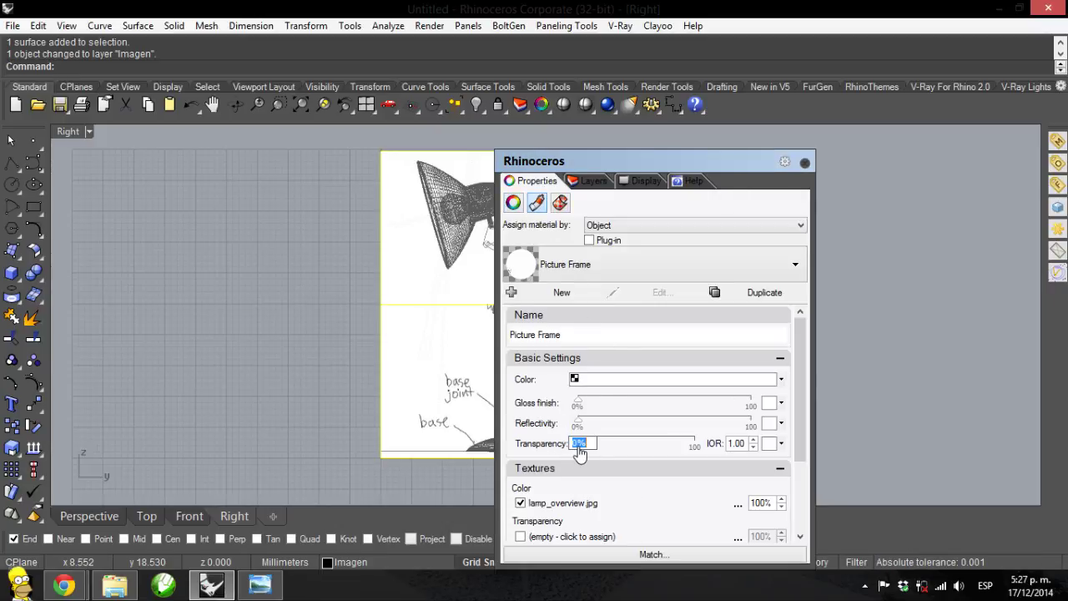
{"action": "type", "text": "7"}
{"action": "key", "text": "Return"}
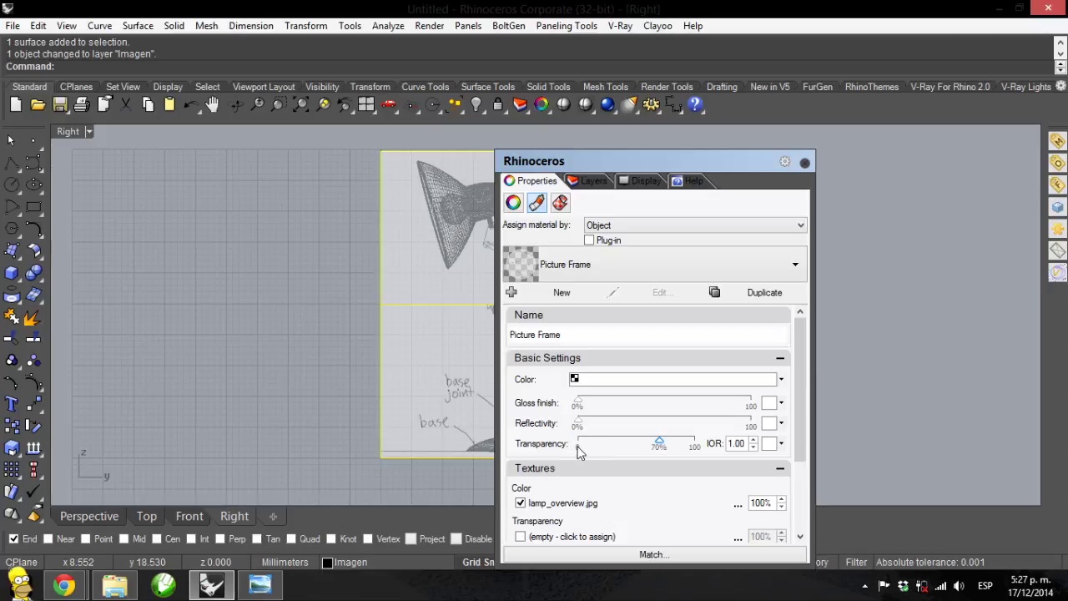
{"action": "left_click", "coordinate": [618, 437]}
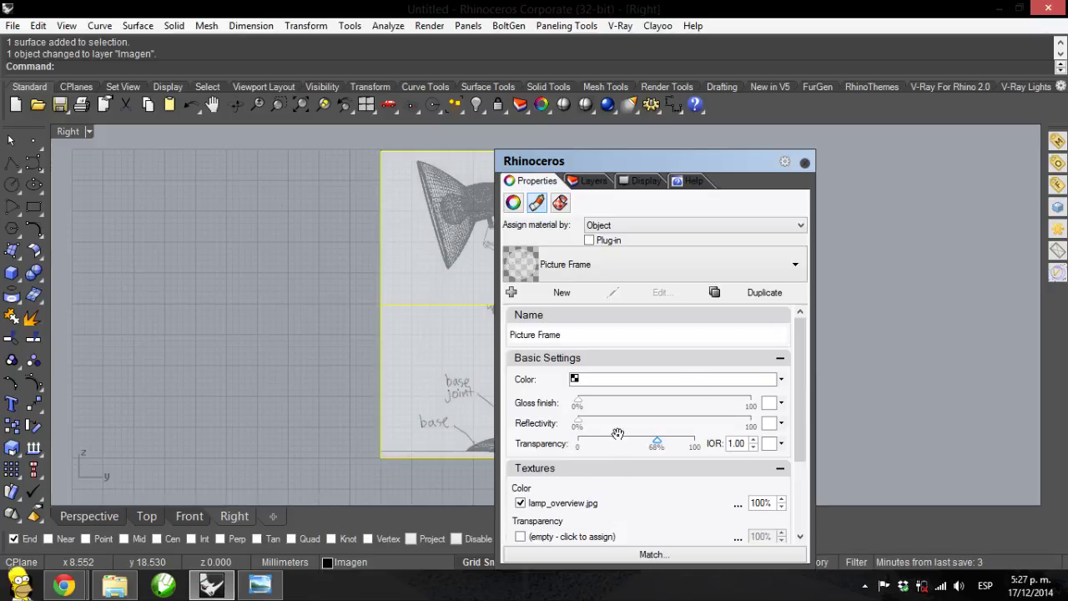
{"action": "double_click", "coordinate": [659, 445]}
{"action": "type", "text": "70"}
{"action": "key", "text": "Return"}
{"action": "left_click", "coordinate": [805, 162]}
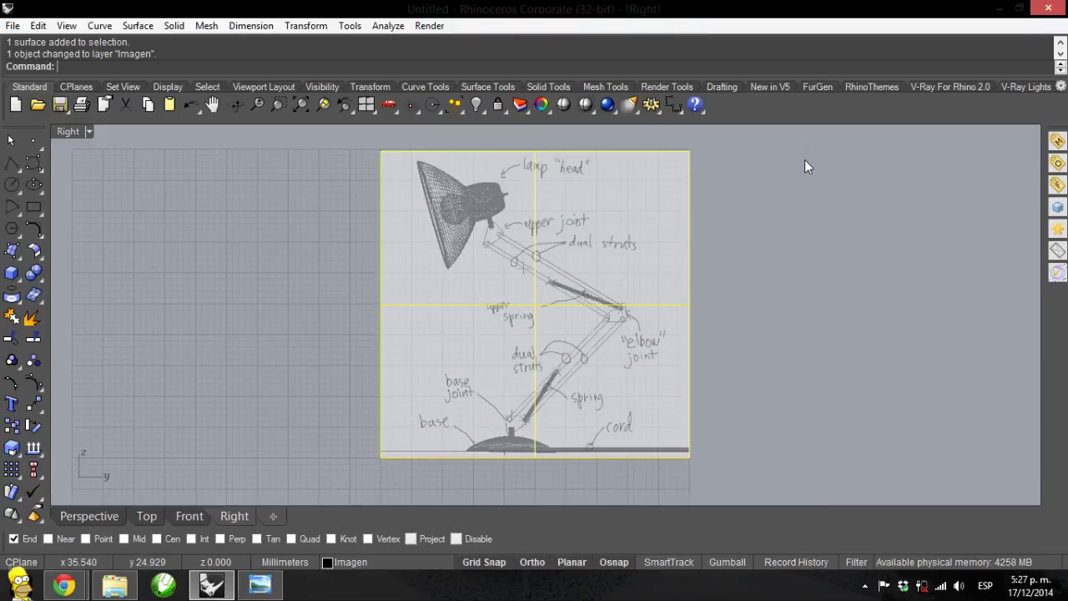
Lock the Imagen layer, leaving it visible, and change its layer color to bright green
{"action": "left_click", "coordinate": [372, 560]}
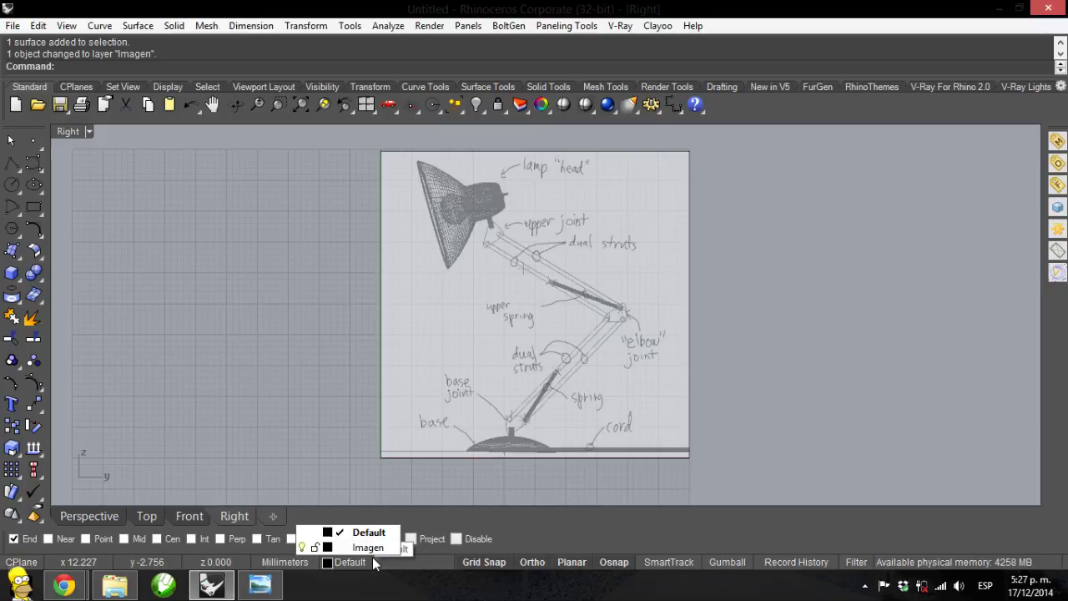
{"action": "left_click", "coordinate": [303, 547]}
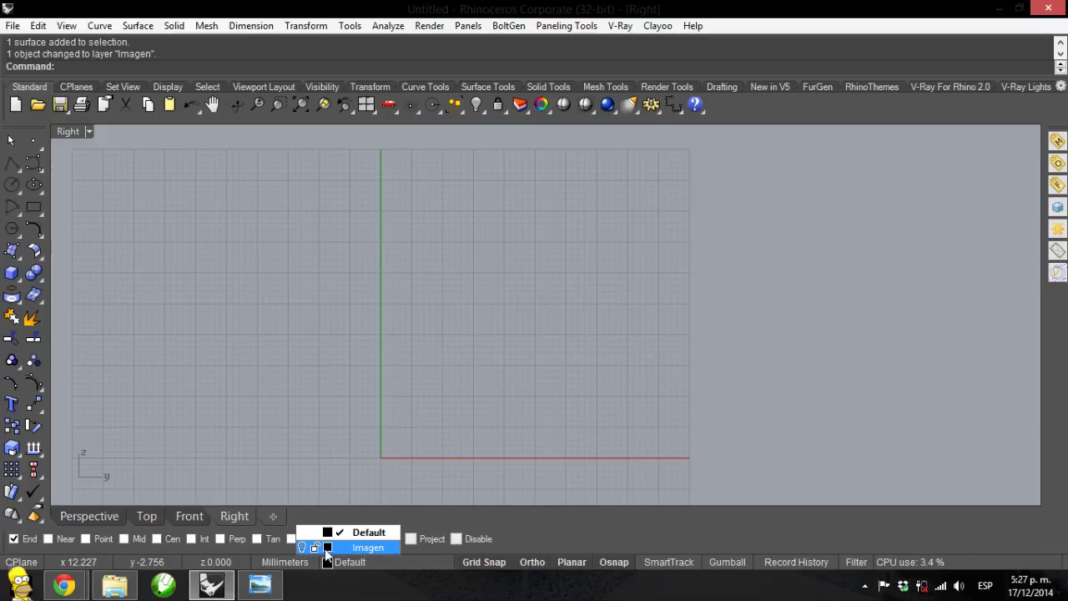
{"action": "left_click", "coordinate": [302, 547]}
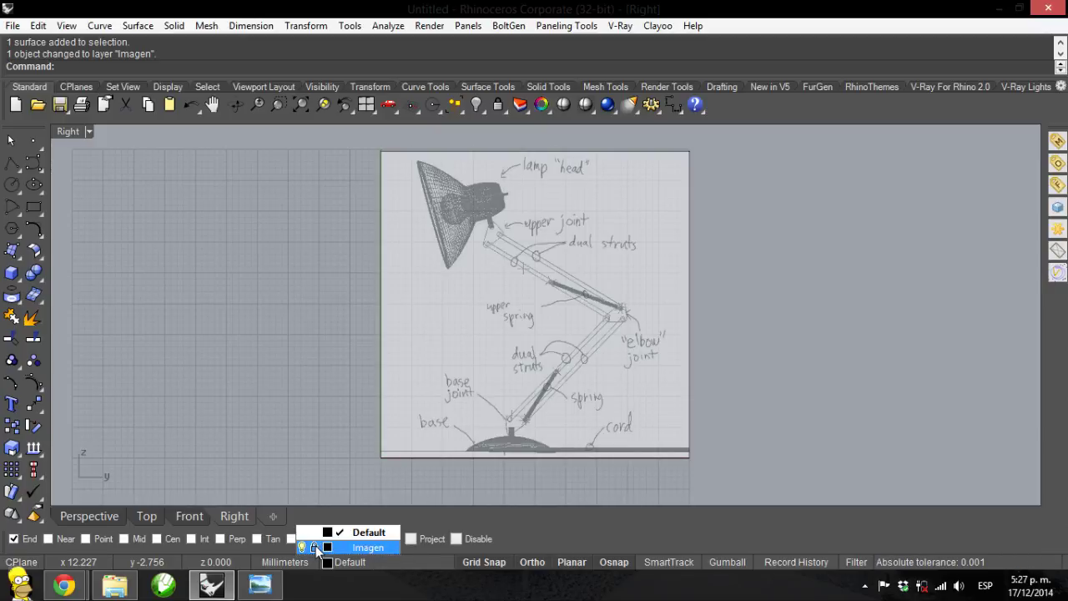
{"action": "left_click", "coordinate": [327, 548]}
{"action": "left_click", "coordinate": [582, 182]}
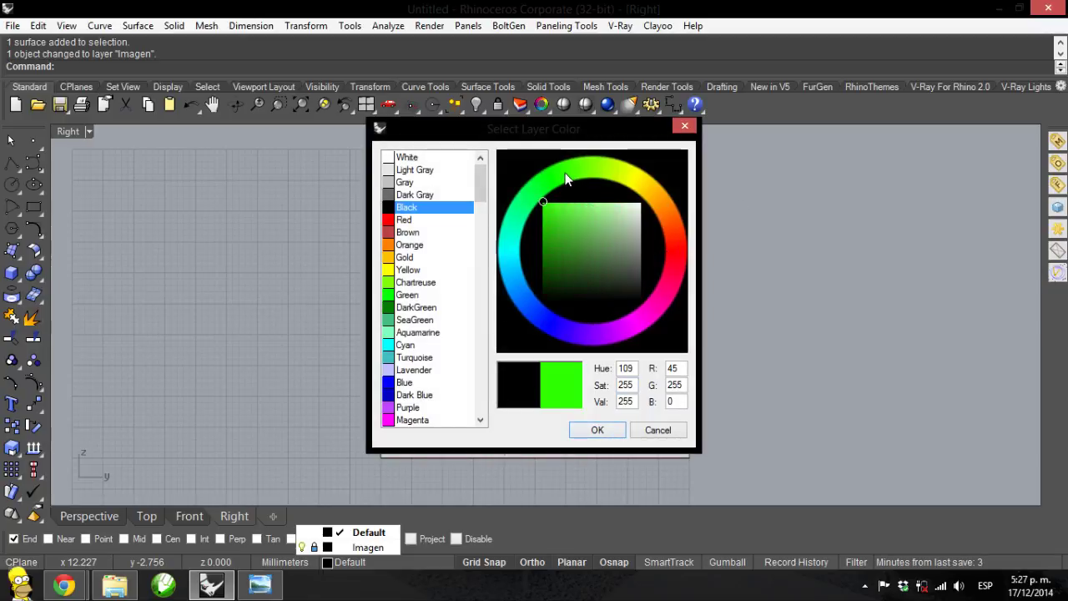
{"action": "left_click", "coordinate": [597, 430]}
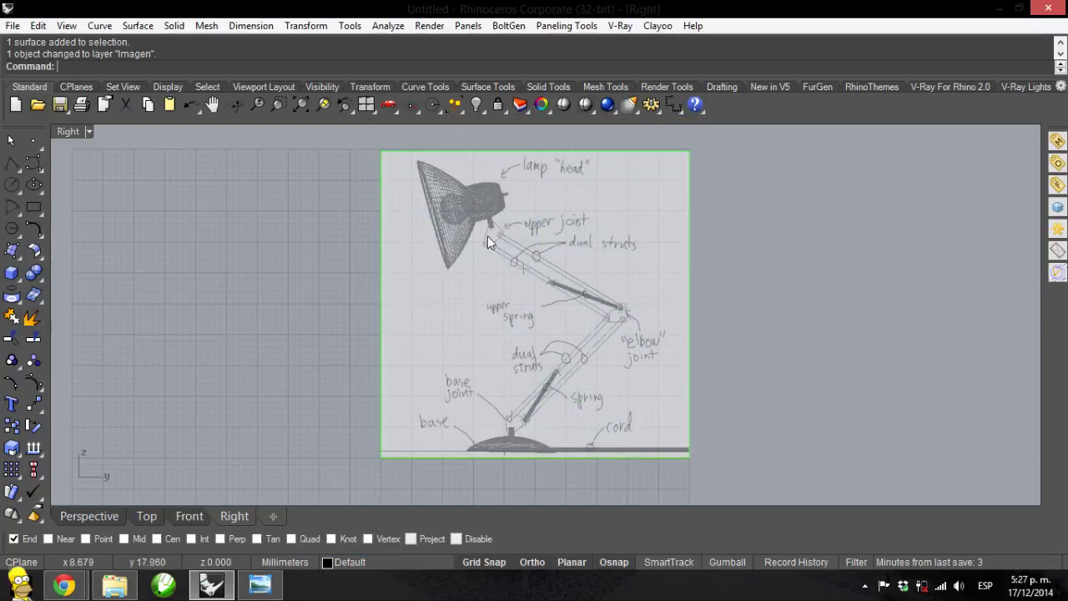
Examine the lamp's head, struts and base in the reference image up close
{"action": "right_click_drag", "start_coordinate": [487, 235], "coordinate": [572, 298]}
{"action": "scroll", "coordinate": [503, 179], "scroll_direction": "up", "scroll_amount": 3}
{"action": "scroll", "coordinate": [514, 190], "scroll_direction": "up", "scroll_amount": 3}
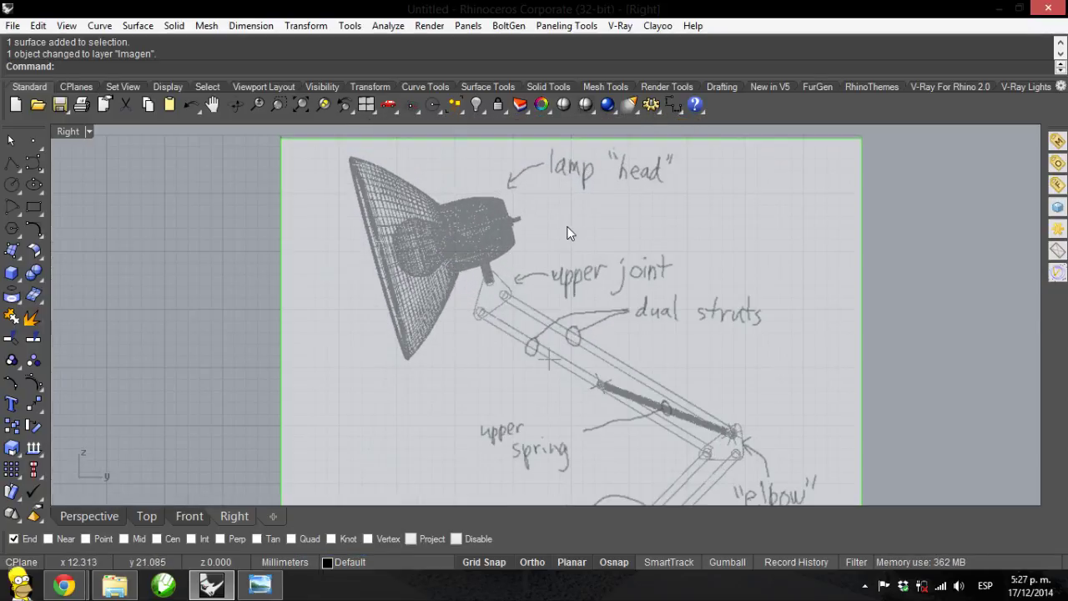
{"action": "scroll", "coordinate": [537, 262], "scroll_direction": "down", "scroll_amount": 4}
{"action": "mouse_move", "coordinate": [529, 241]}
{"action": "right_mouse_down"}
{"action": "mouse_move", "coordinate": [523, 338]}
{"action": "mouse_move", "coordinate": [510, 293]}
{"action": "right_mouse_up"}
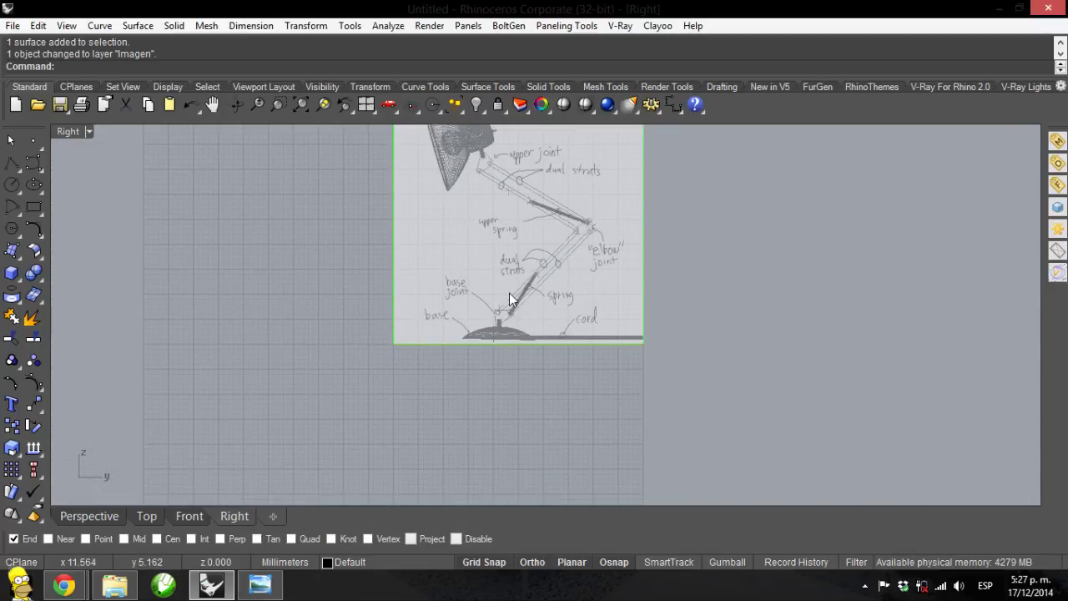
{"action": "scroll", "coordinate": [509, 294], "scroll_direction": "up", "scroll_amount": 2}
{"action": "scroll", "coordinate": [510, 328], "scroll_direction": "up", "scroll_amount": 2}
{"action": "scroll", "coordinate": [510, 333], "scroll_direction": "up", "scroll_amount": 1}
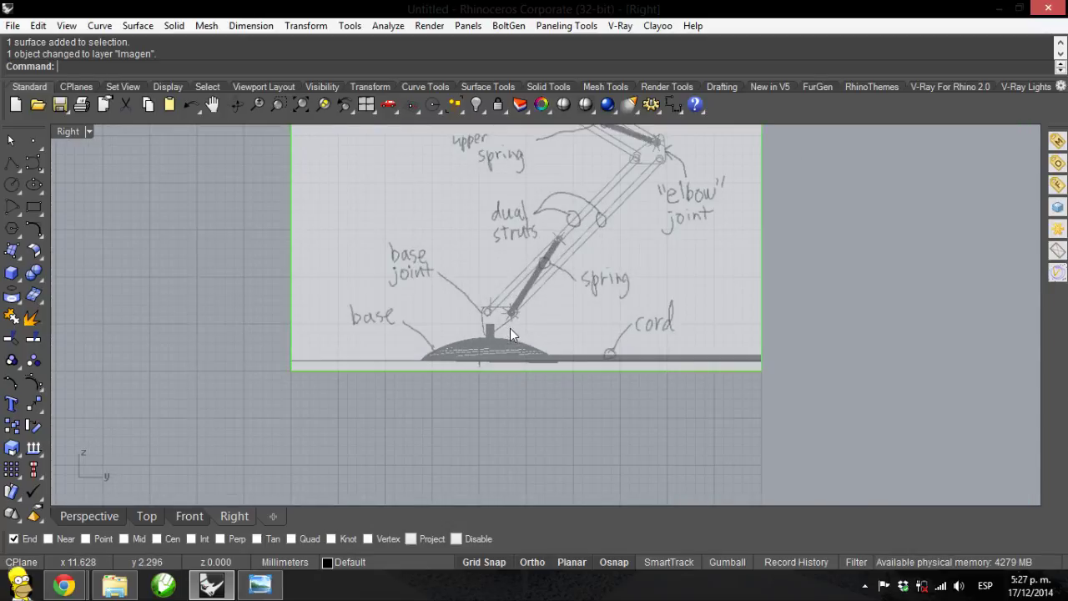
{"action": "scroll", "coordinate": [573, 306], "scroll_direction": "up", "scroll_amount": 3}
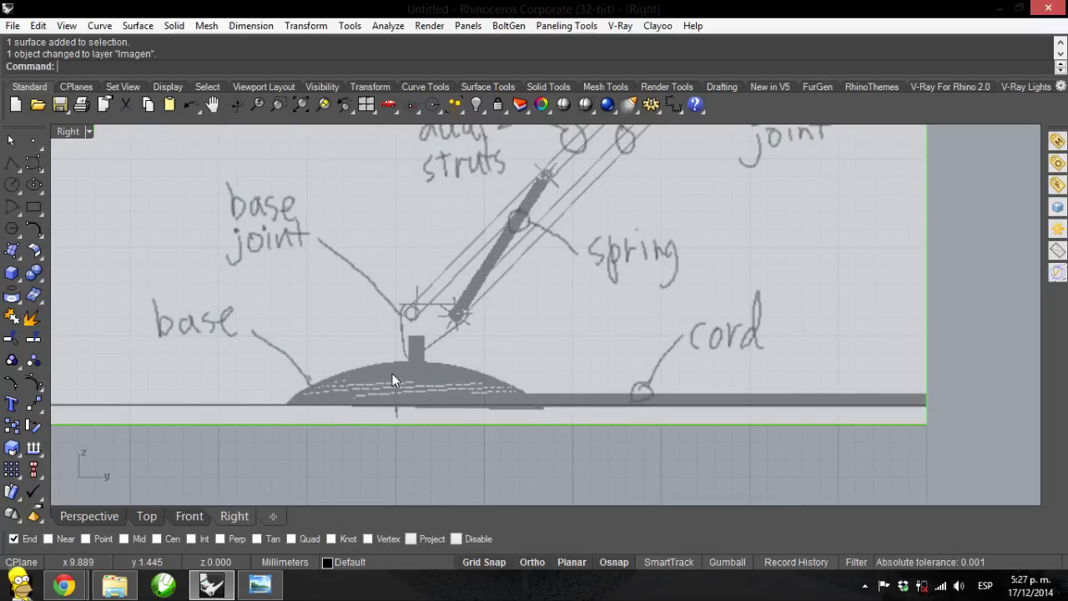
{"action": "scroll", "coordinate": [422, 371], "scroll_direction": "up", "scroll_amount": 4}
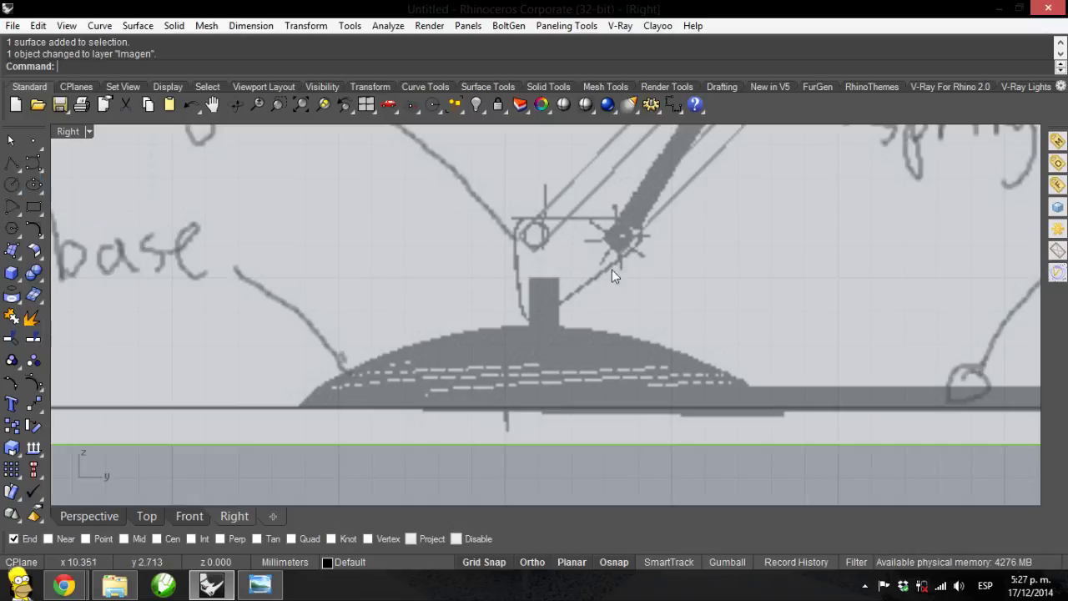
Turn off Grid Snap and draw a vertical centre line about 3 mm long through the base's stem with Polyline
{"action": "left_click", "coordinate": [12, 162]}
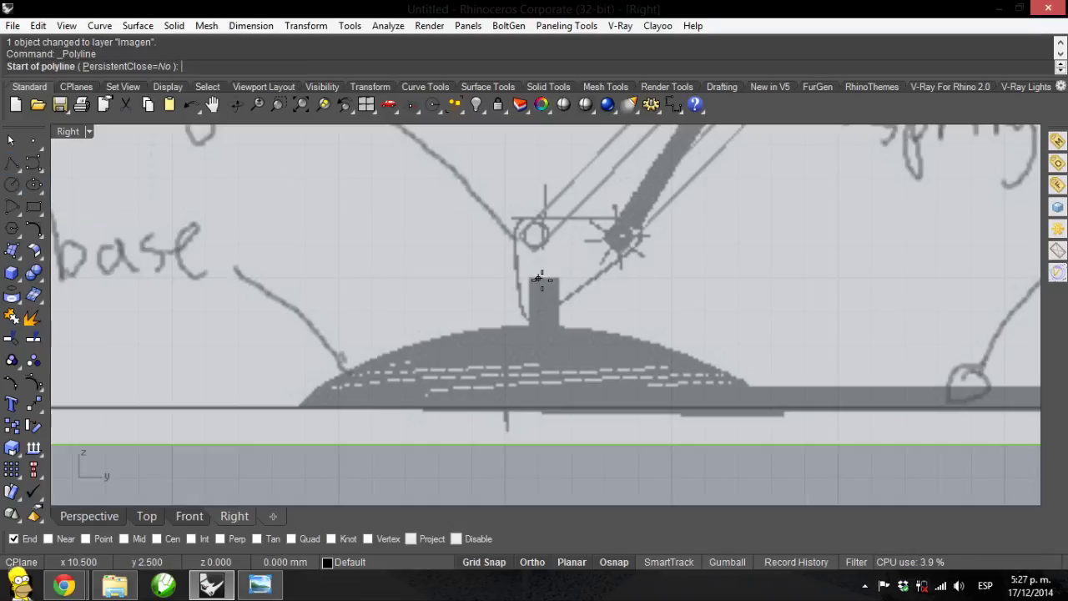
{"action": "left_click", "coordinate": [532, 562]}
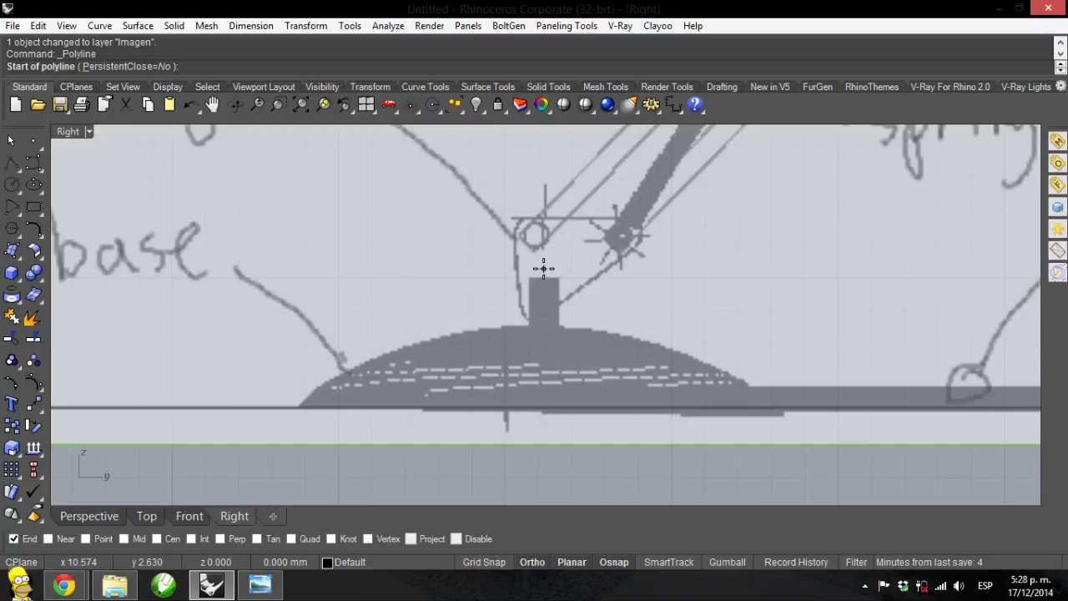
{"action": "left_click", "coordinate": [543, 269]}
{"action": "left_click", "coordinate": [540, 472]}
{"action": "key", "text": "Return"}
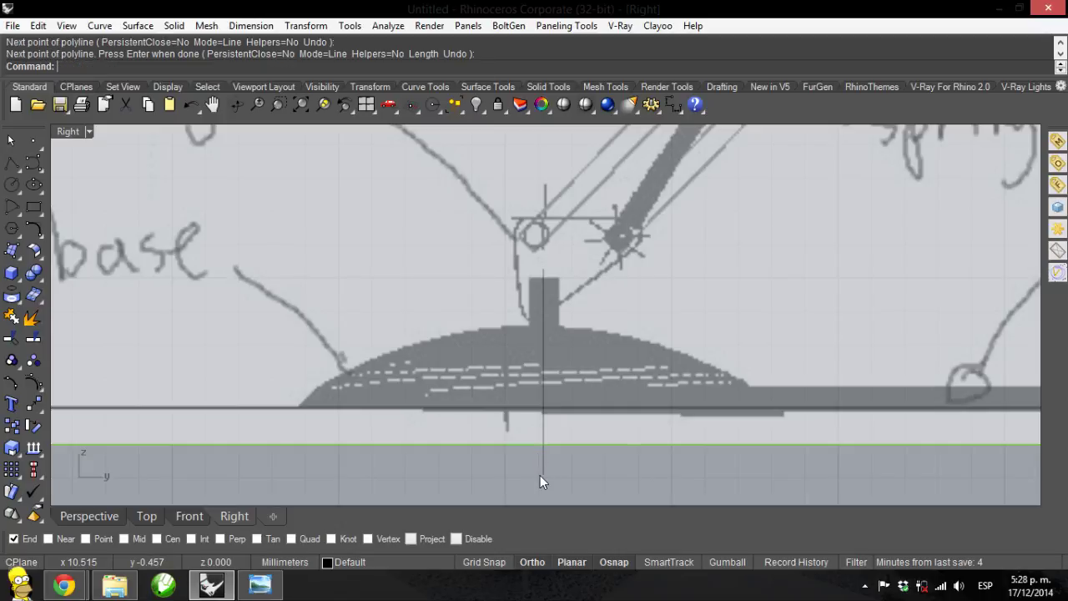
Limit object snaps to Near and trace half of the base's dome with a degree 3 curve from the centre line to the ground line
{"action": "left_click", "coordinate": [31, 543]}
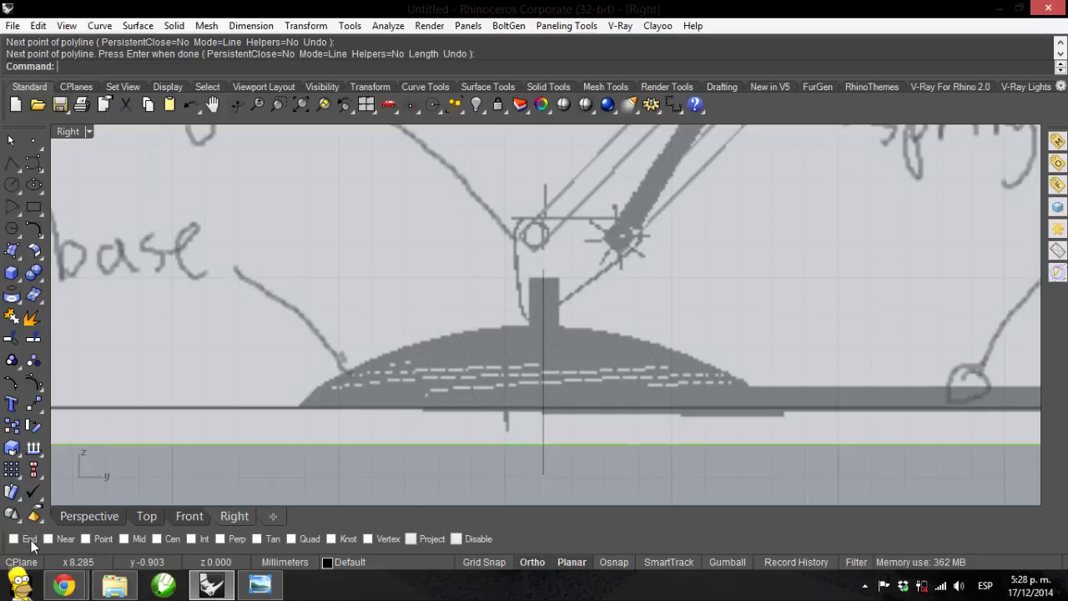
{"action": "left_click", "coordinate": [48, 539]}
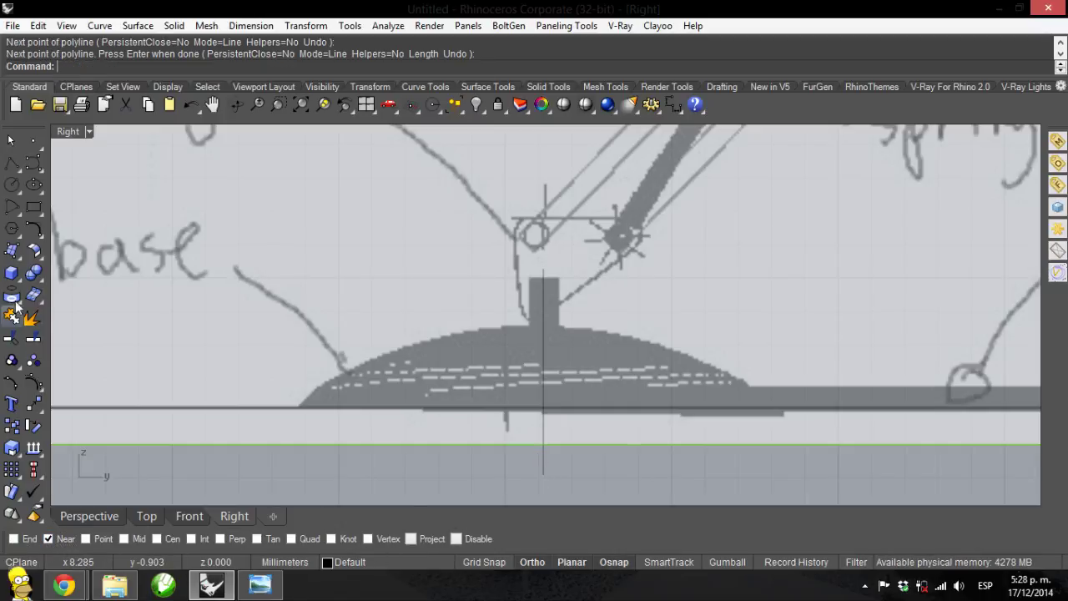
{"action": "left_click", "coordinate": [14, 164]}
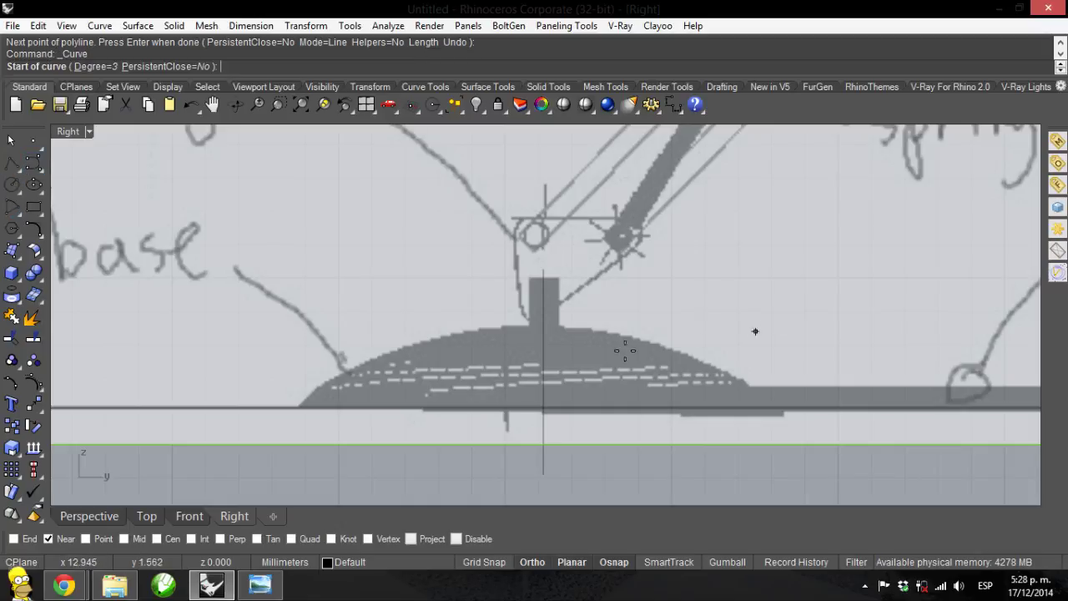
{"action": "left_click", "coordinate": [543, 325]}
{"action": "left_click", "coordinate": [631, 327]}
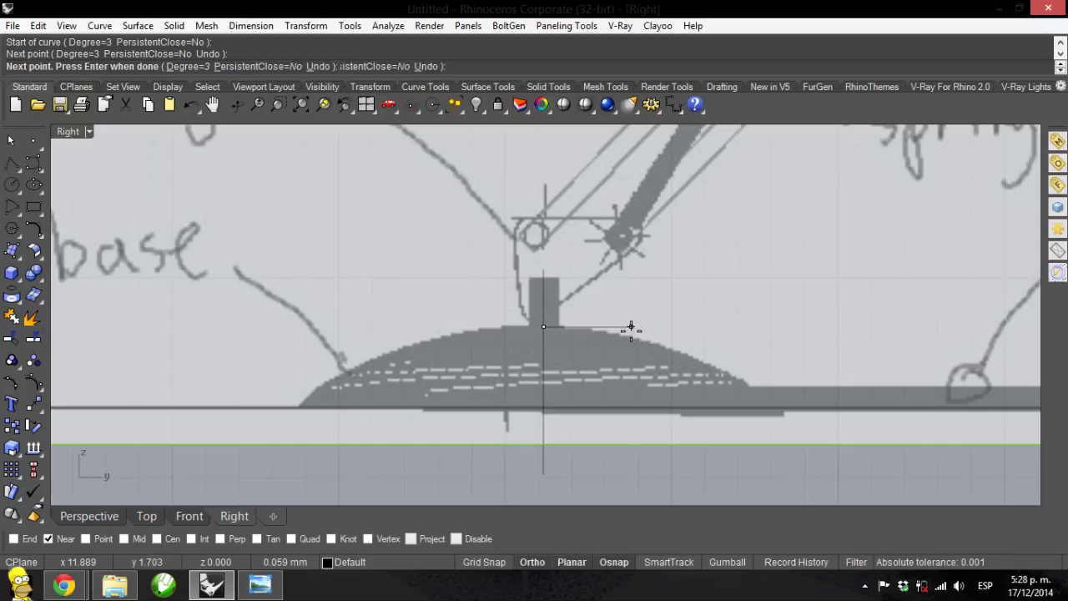
{"action": "left_click", "coordinate": [707, 359]}
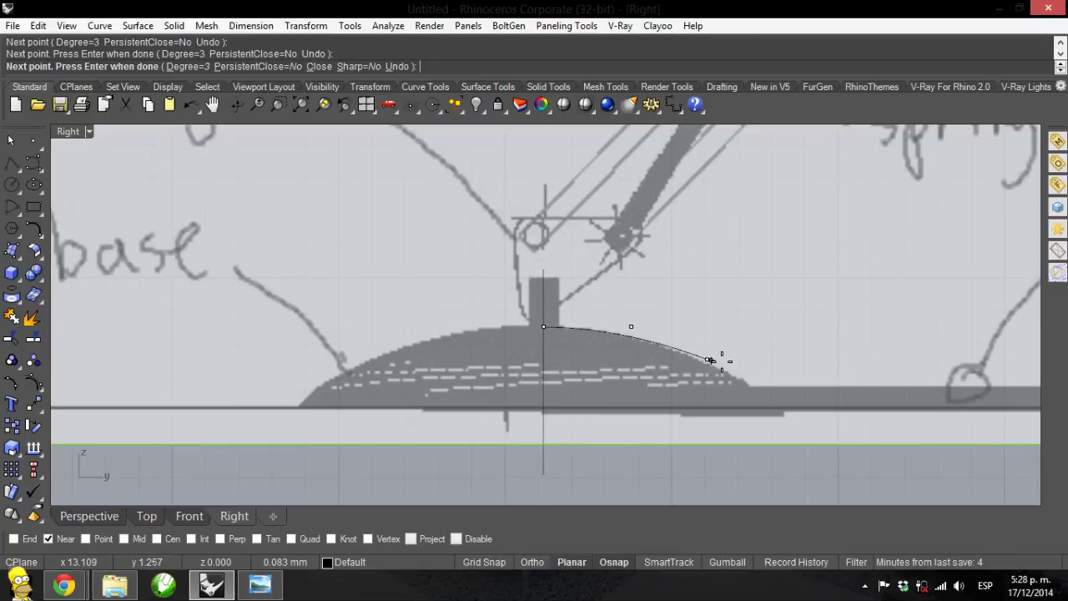
{"action": "left_click", "coordinate": [747, 381]}
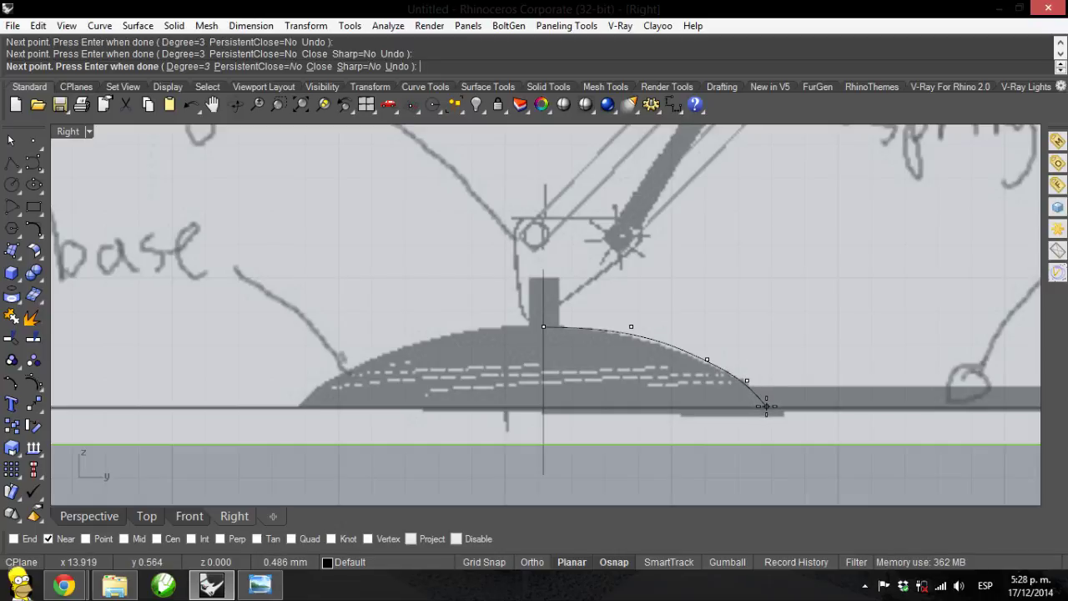
{"action": "key", "text": "F9"}
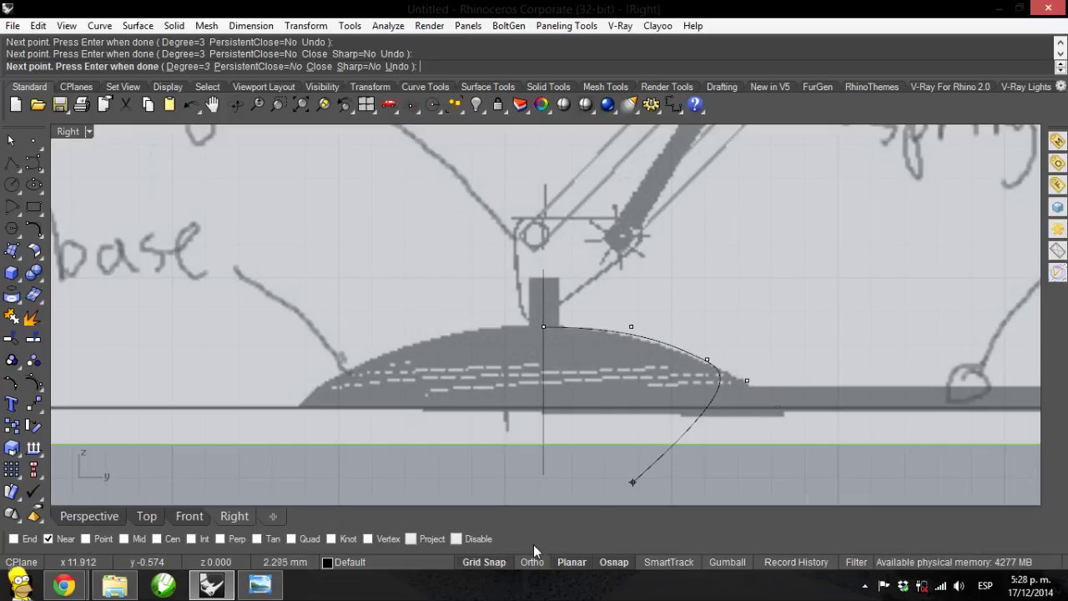
{"action": "right_click", "coordinate": [768, 404]}
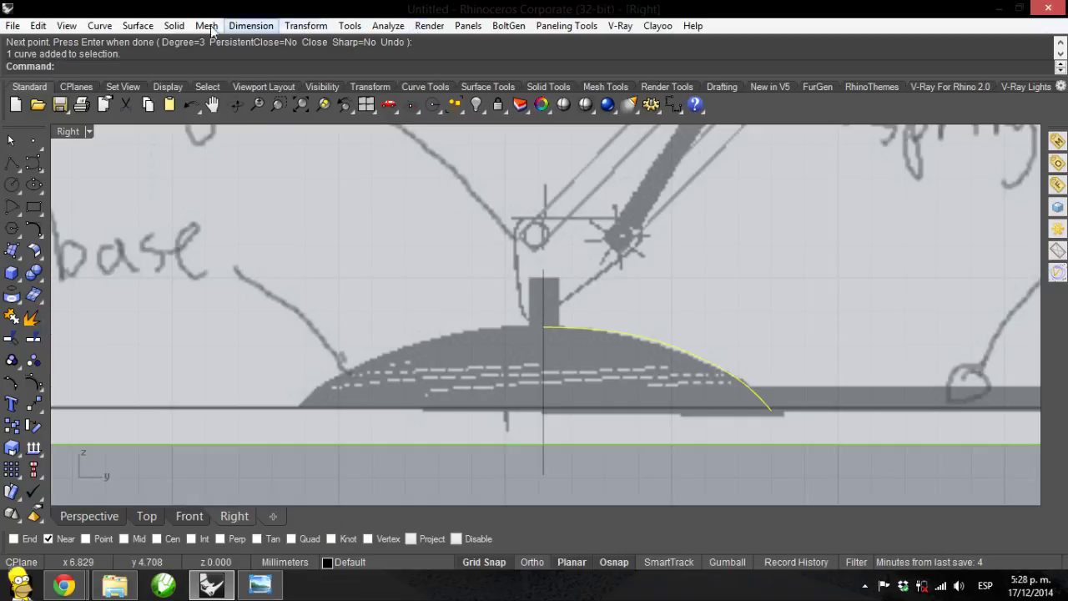
Offset the dome's half-profile curve 0.1 mm toward the inside of the base
{"action": "left_click", "coordinate": [109, 31]}
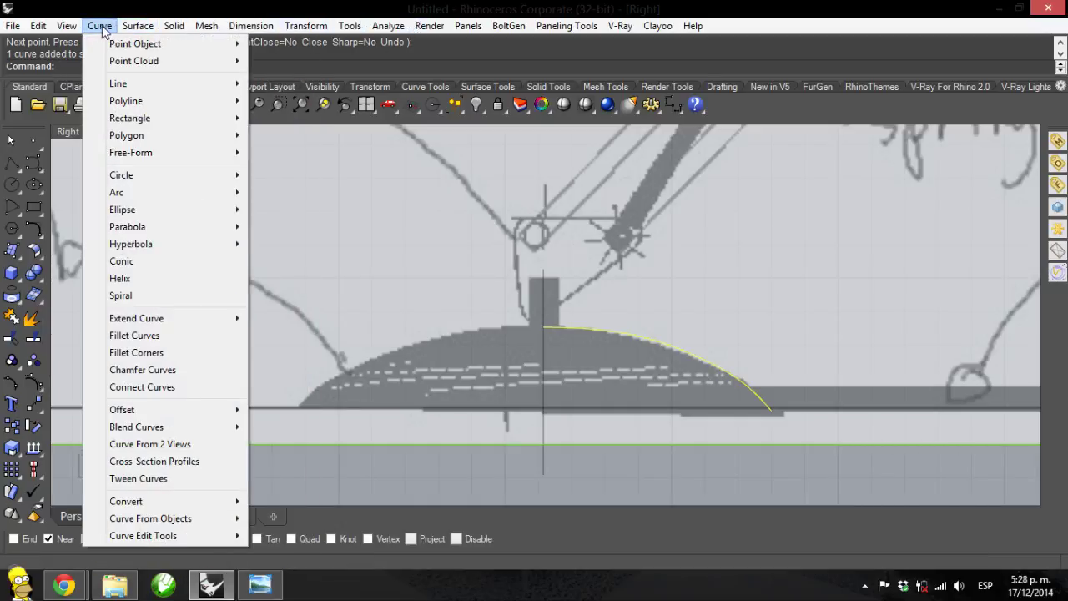
{"action": "mouse_move", "coordinate": [220, 410]}
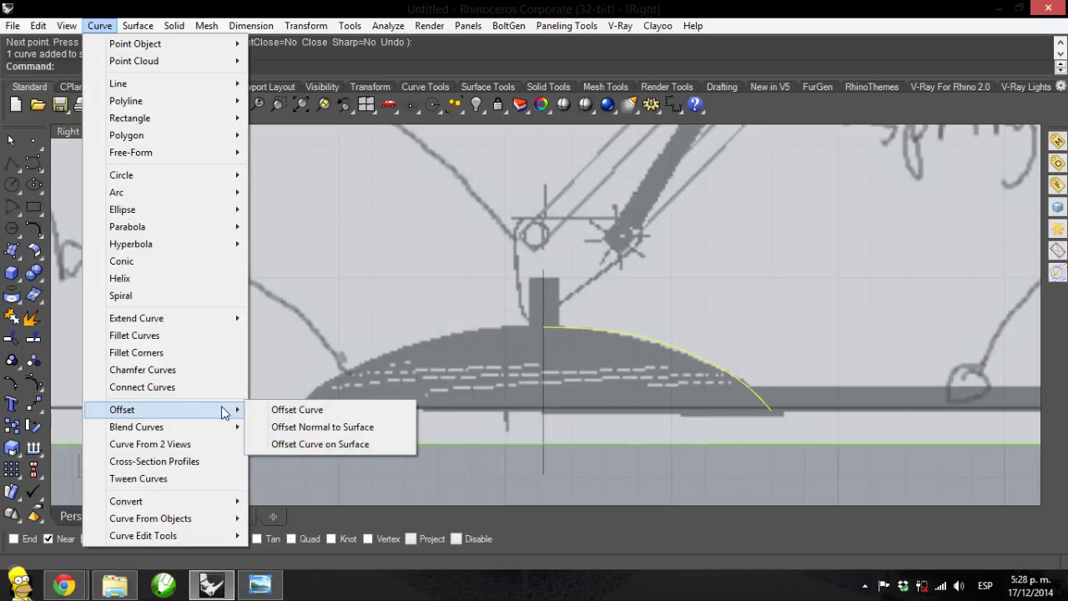
{"action": "left_click", "coordinate": [272, 417]}
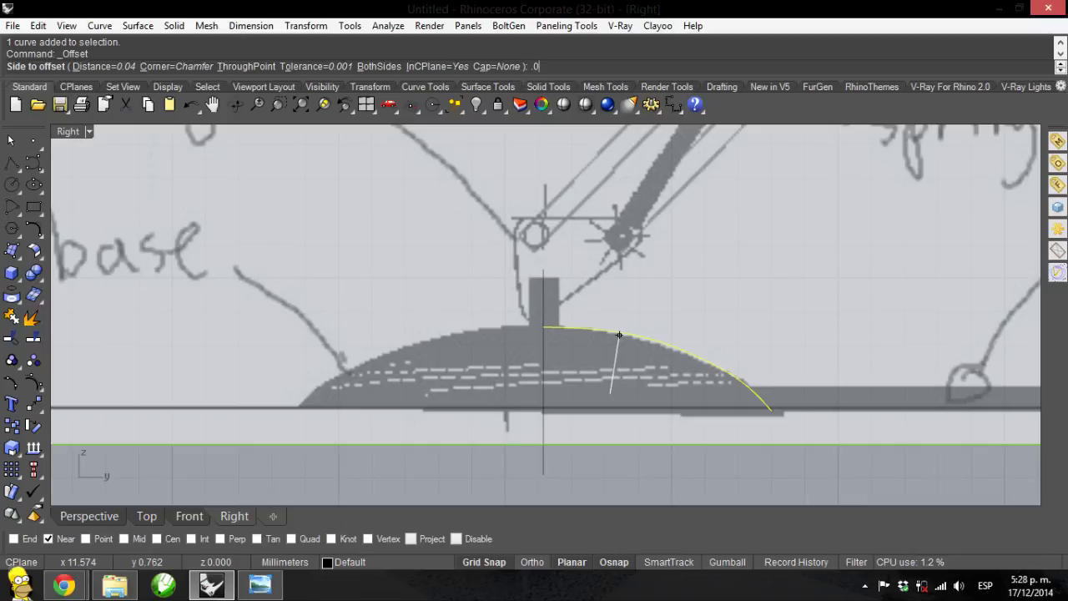
{"action": "key", "text": "BackSpace"}
{"action": "type", "text": "1"}
{"action": "key", "text": "Return"}
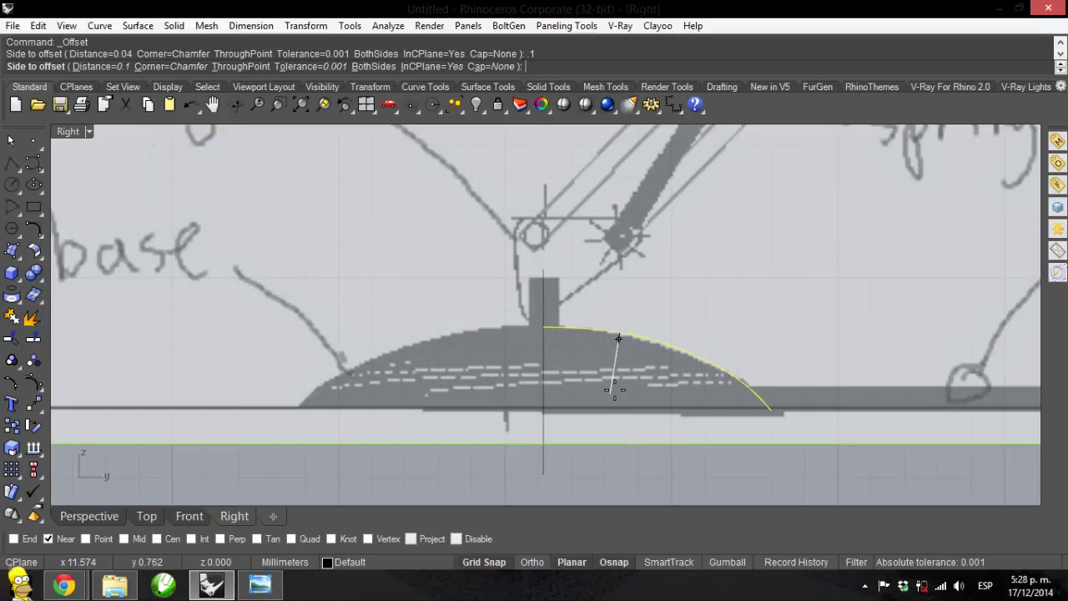
{"action": "left_click", "coordinate": [620, 340]}
{"action": "scroll", "coordinate": [762, 391], "scroll_direction": "up", "scroll_amount": 5}
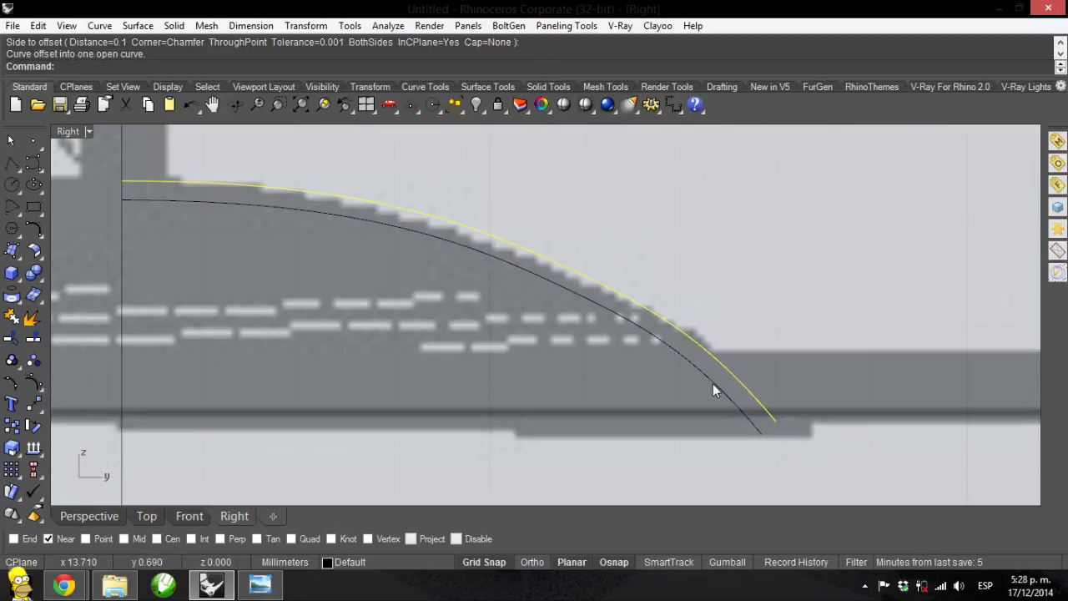
{"action": "key", "text": "Escape"}
Turn off Grid Snap and draw a slanted polyline segment crossing both dome curves just above their lower ends
{"action": "scroll", "coordinate": [758, 418], "scroll_direction": "up", "scroll_amount": 2}
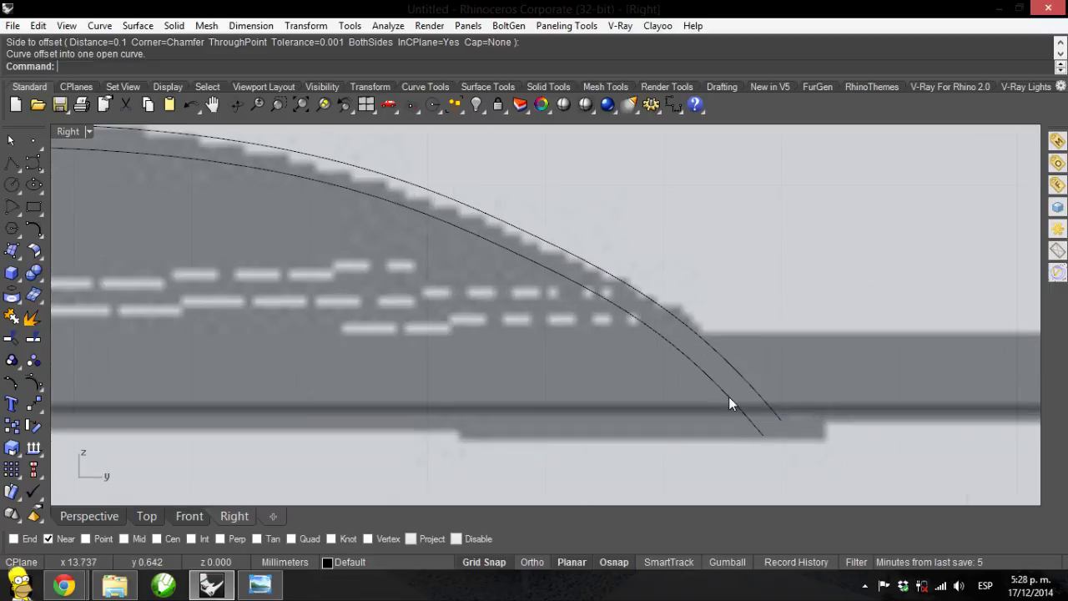
{"action": "scroll", "coordinate": [760, 430], "scroll_direction": "up", "scroll_amount": 2}
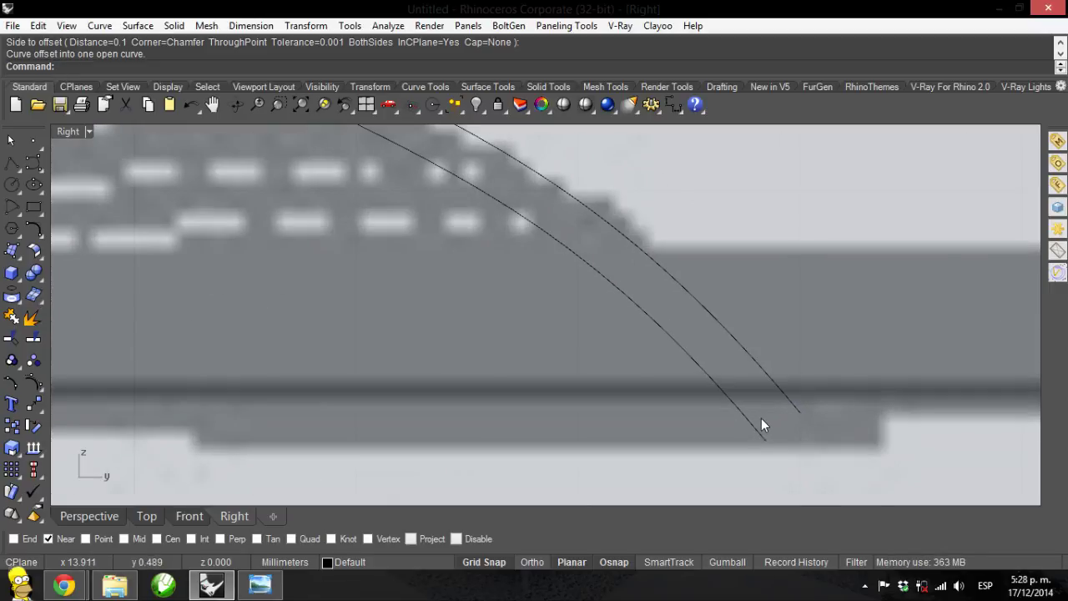
{"action": "left_click", "coordinate": [12, 164]}
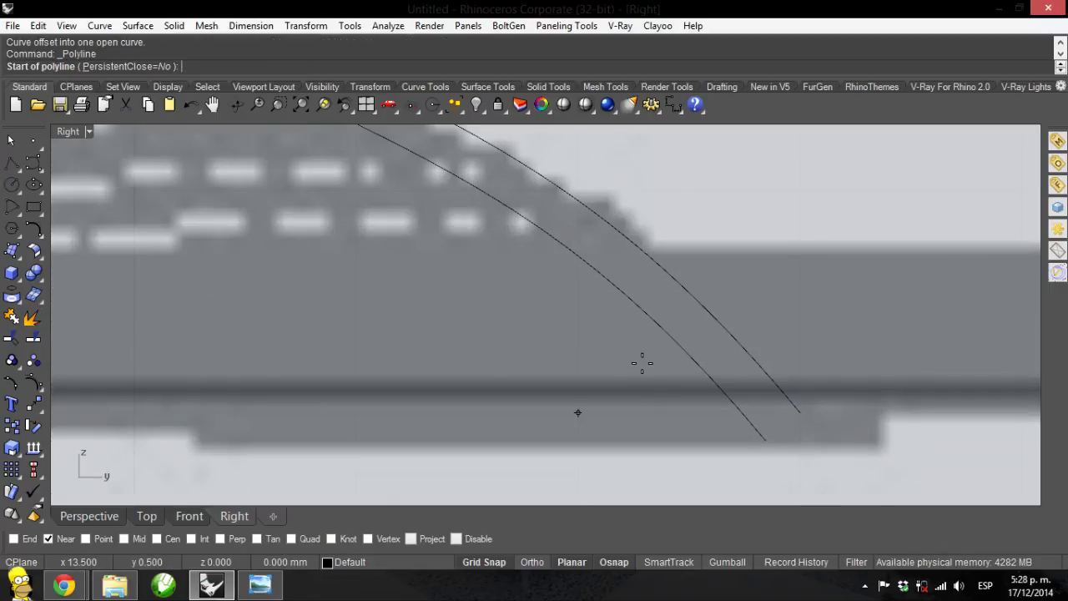
{"action": "left_click", "coordinate": [494, 566]}
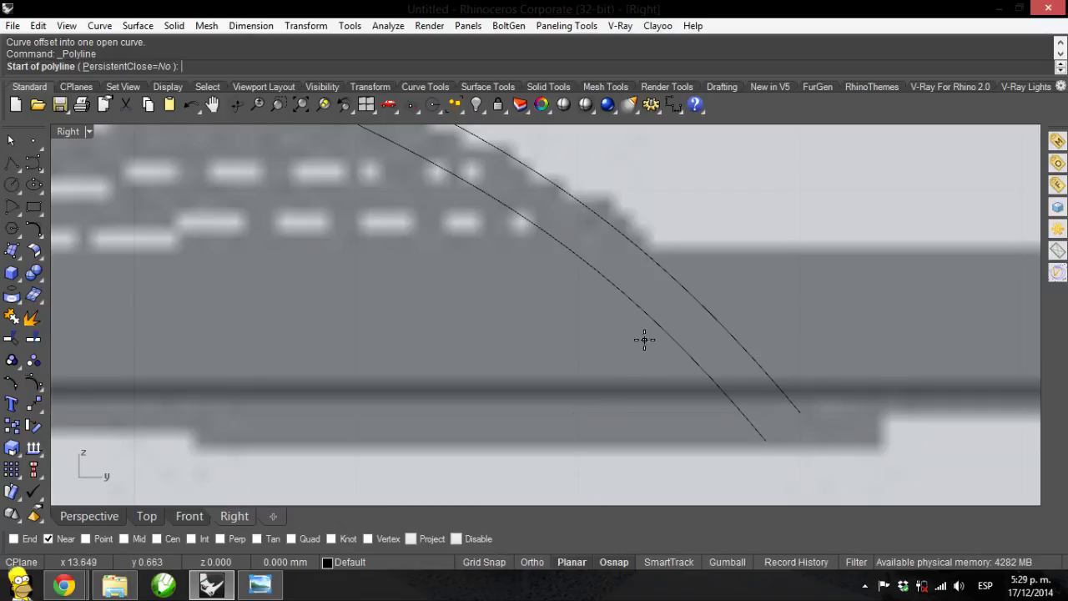
{"action": "left_click", "coordinate": [651, 355]}
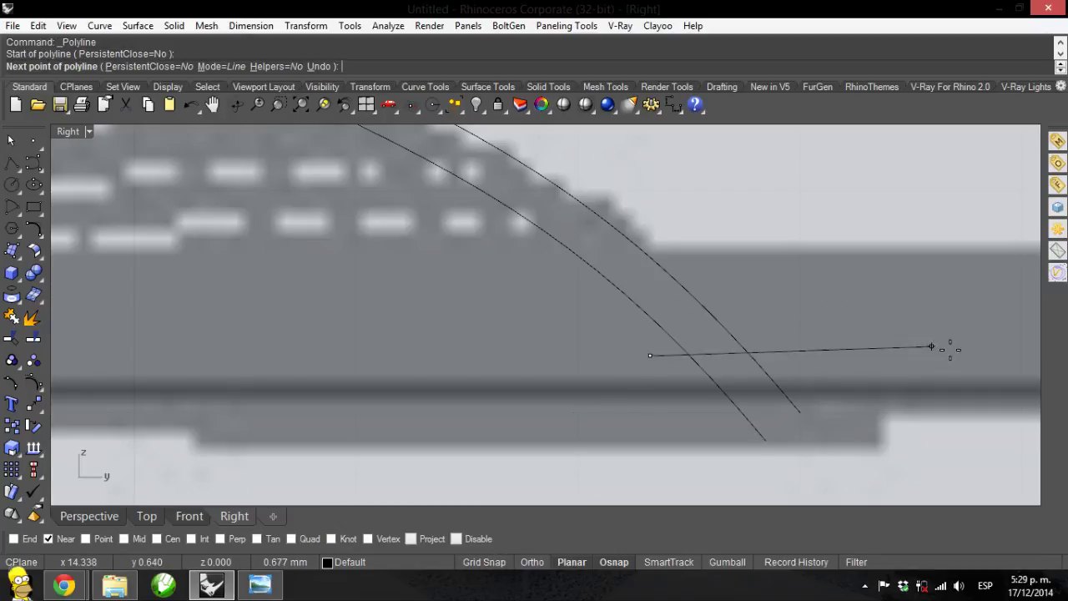
{"action": "left_click", "coordinate": [804, 313]}
{"action": "key", "text": "Return"}
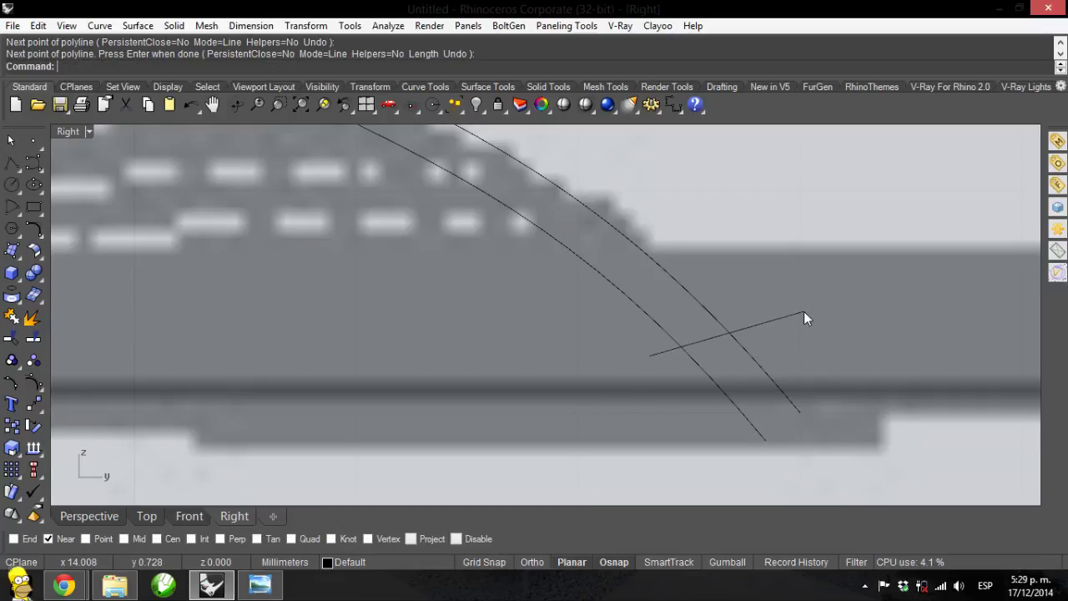
Trim the lower ends of both dome curves at the slanted line and delete that line
{"action": "left_click", "coordinate": [761, 326]}
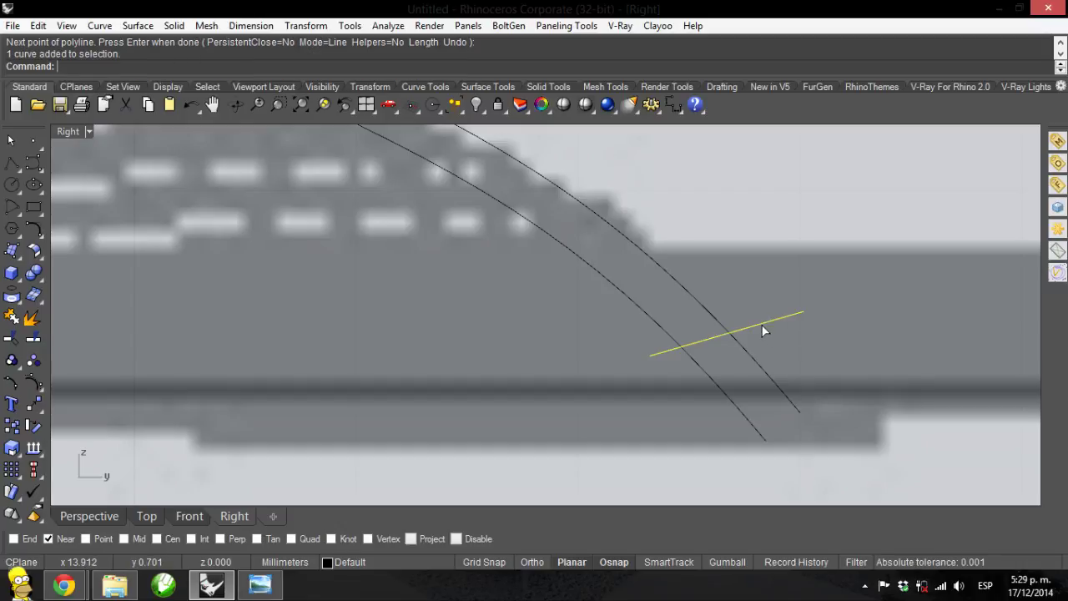
{"action": "left_click", "coordinate": [11, 338]}
{"action": "left_click", "coordinate": [764, 372]}
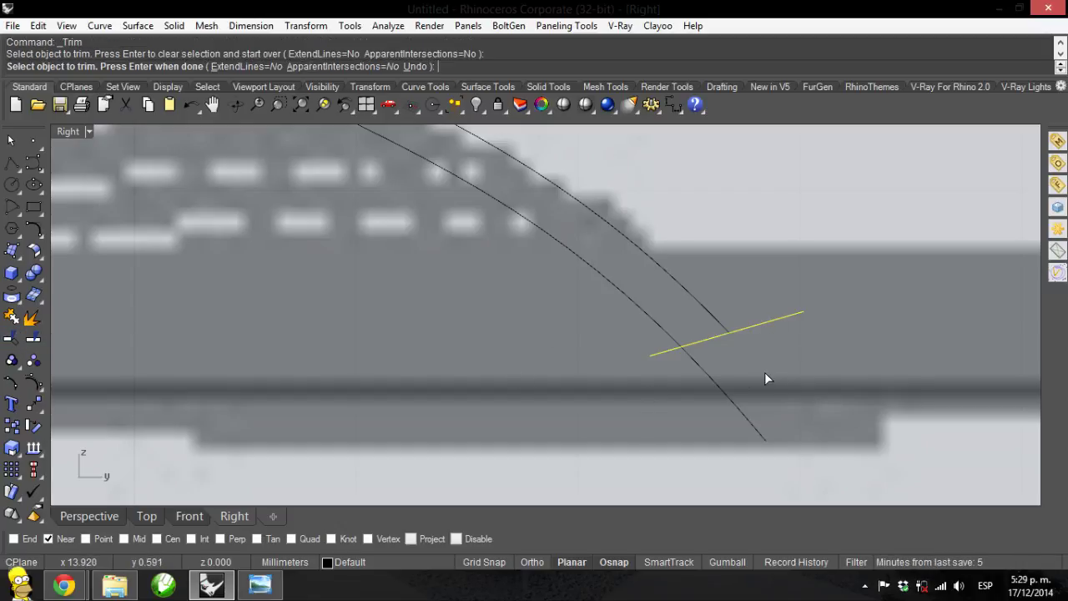
{"action": "left_click", "coordinate": [717, 394]}
{"action": "key", "text": "Return"}
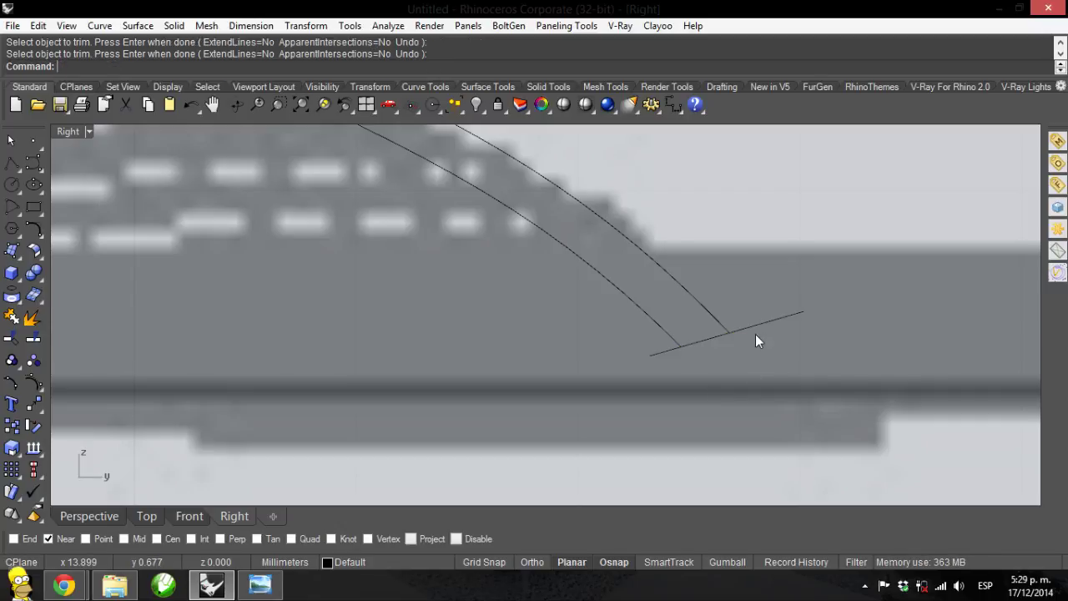
{"action": "left_click", "coordinate": [756, 324]}
{"action": "key", "text": "Delete"}
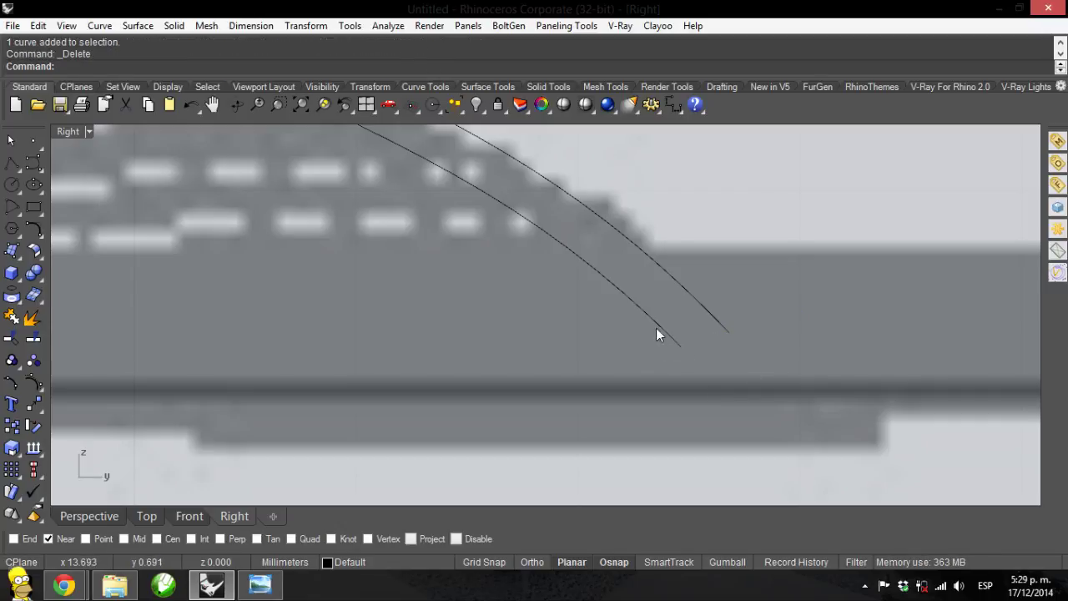
Join the dome curves' lower ends with an Adjustable Curve Blend, G3 at the inner and Tangency at the outer curve, stretched downward into a narrow rounded tip
{"action": "left_click", "coordinate": [99, 24]}
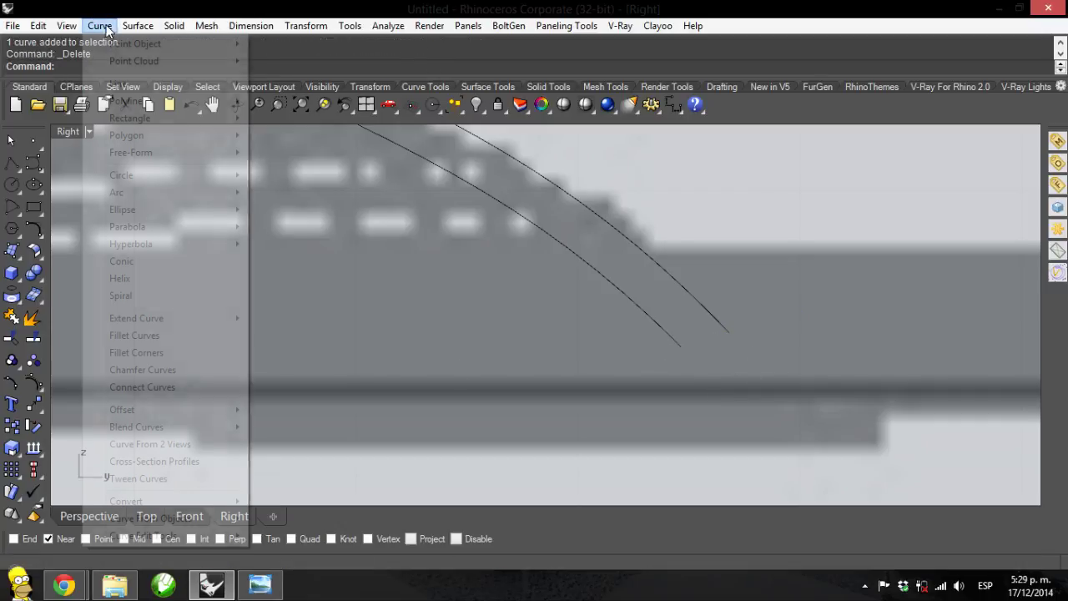
{"action": "mouse_move", "coordinate": [223, 427]}
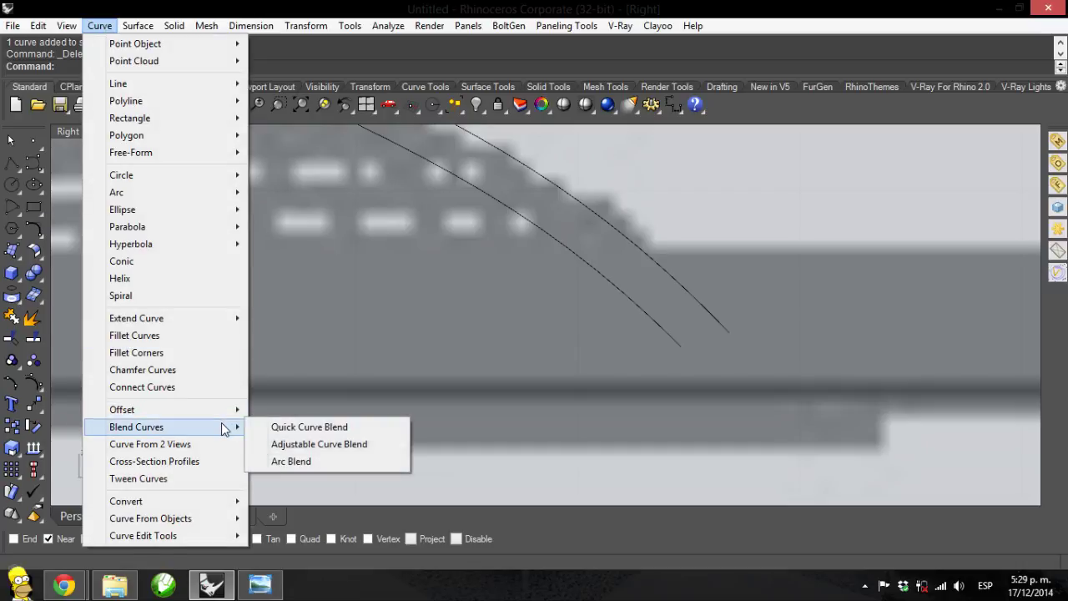
{"action": "left_click", "coordinate": [307, 448]}
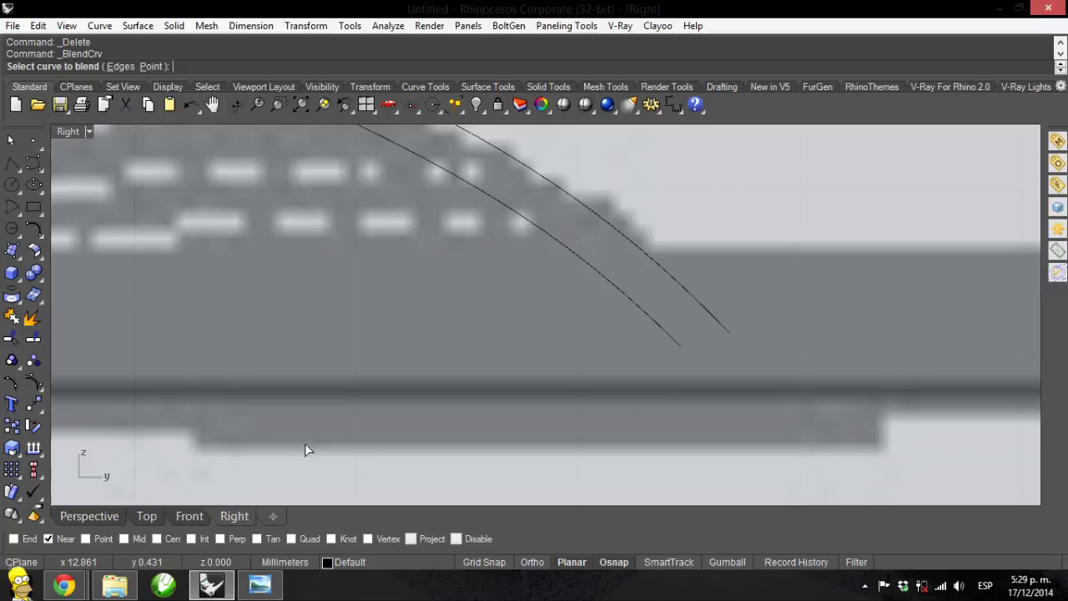
{"action": "left_click", "coordinate": [680, 344]}
{"action": "left_click", "coordinate": [725, 330]}
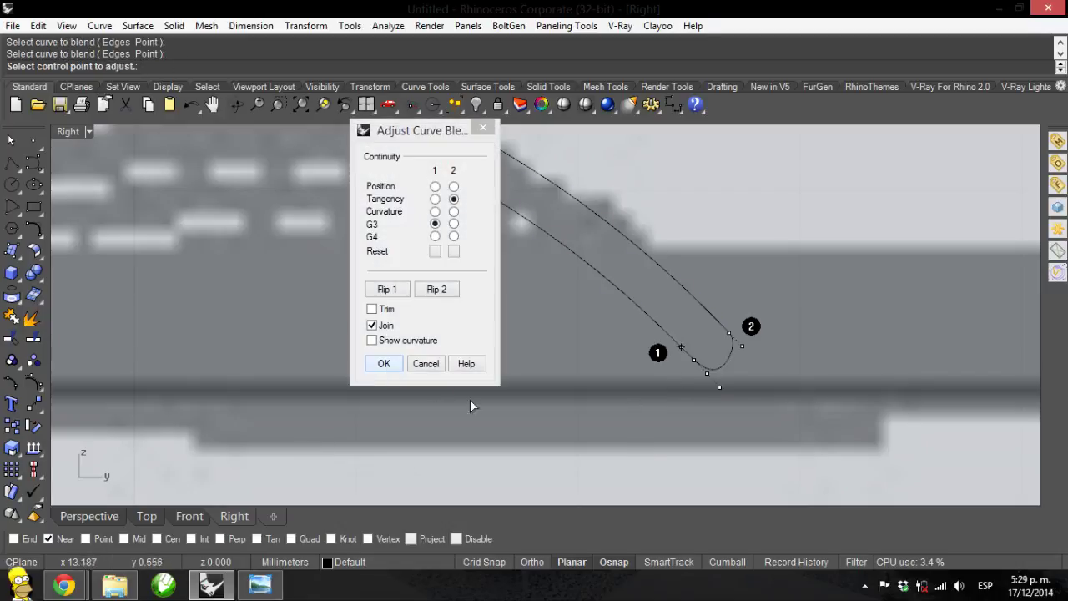
{"action": "left_click", "coordinate": [720, 387]}
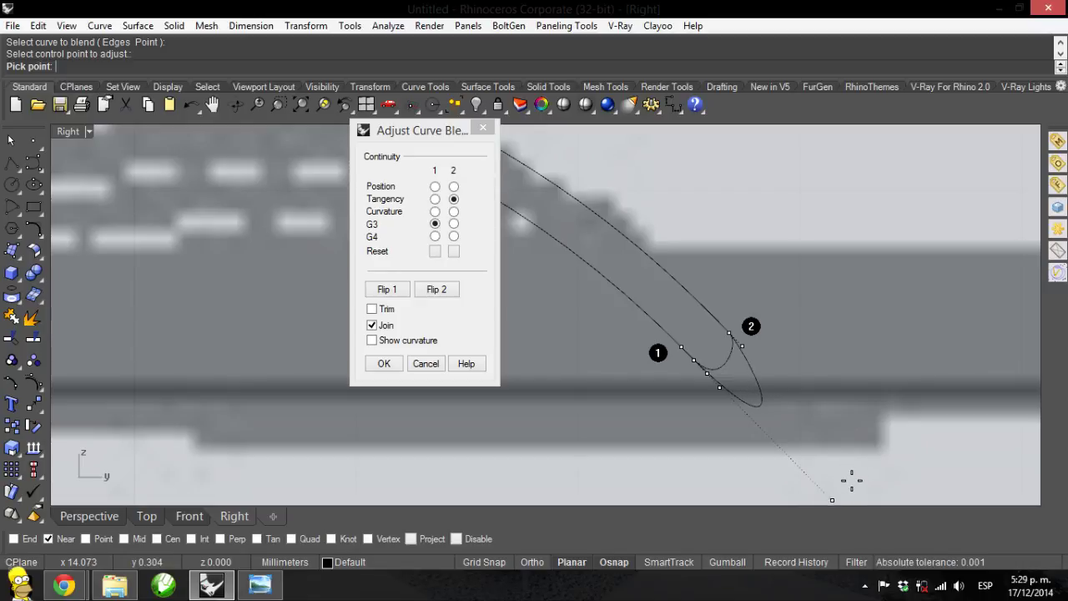
{"action": "left_click", "coordinate": [838, 476]}
{"action": "left_click", "coordinate": [707, 375]}
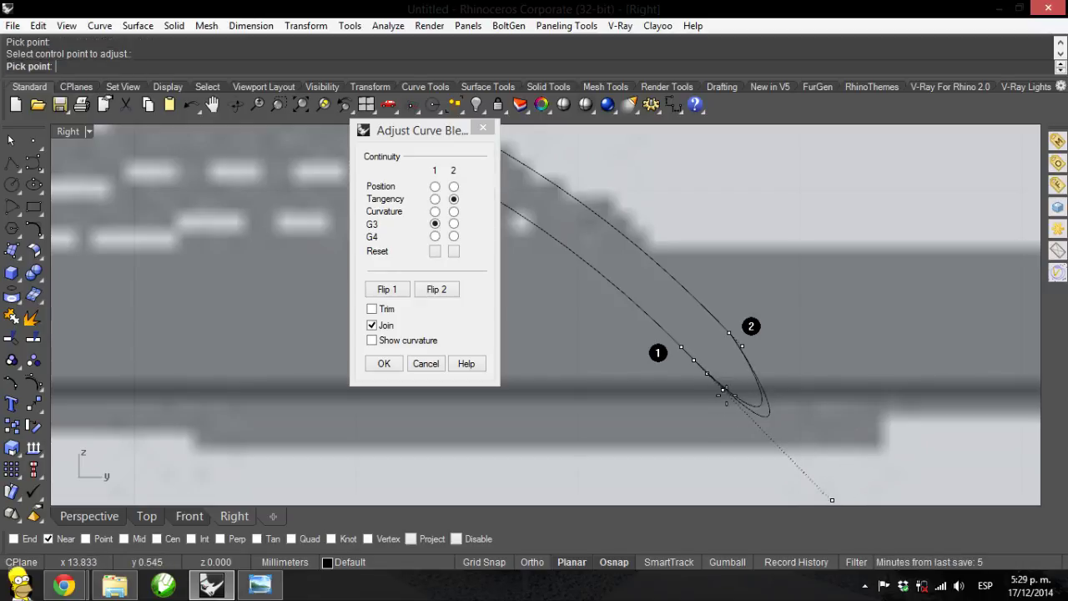
{"action": "left_click", "coordinate": [711, 387]}
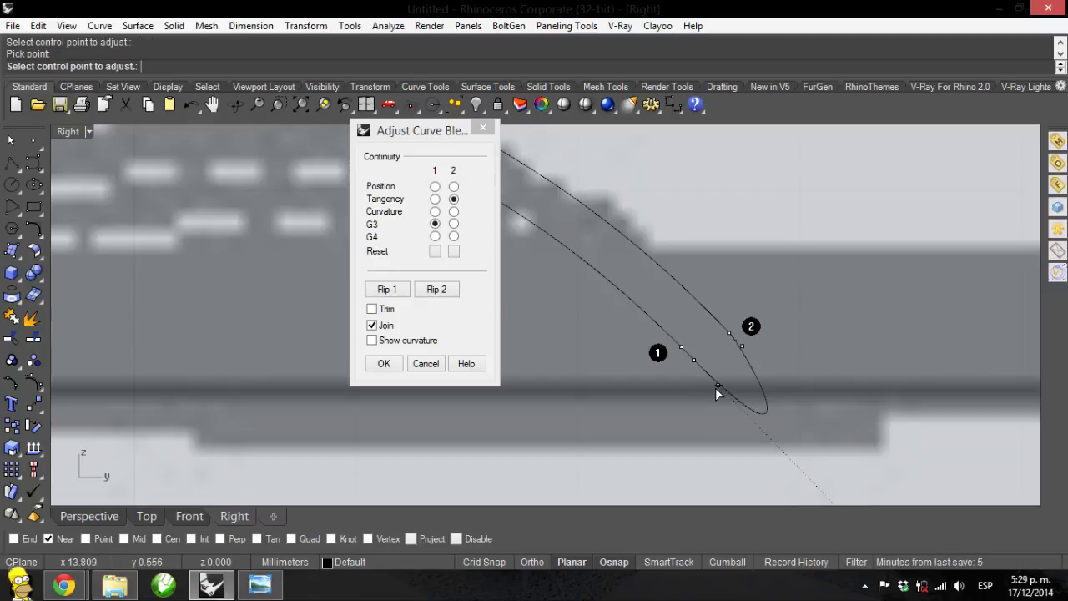
{"action": "left_click", "coordinate": [383, 363]}
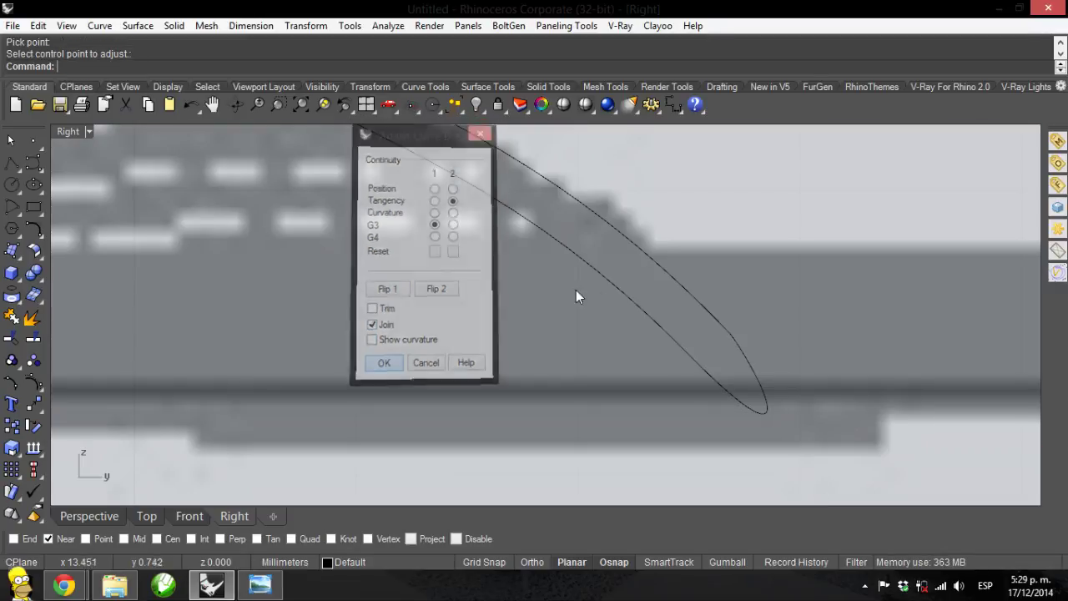
Draw a rectangle about 0.23 by 1.2 mm over half the stem, from its top on the centre line down past both dome curves
{"action": "left_click", "coordinate": [691, 298]}
{"action": "scroll", "coordinate": [772, 276], "scroll_direction": "up", "scroll_amount": 3}
{"action": "scroll", "coordinate": [618, 298], "scroll_direction": "down", "scroll_amount": 5}
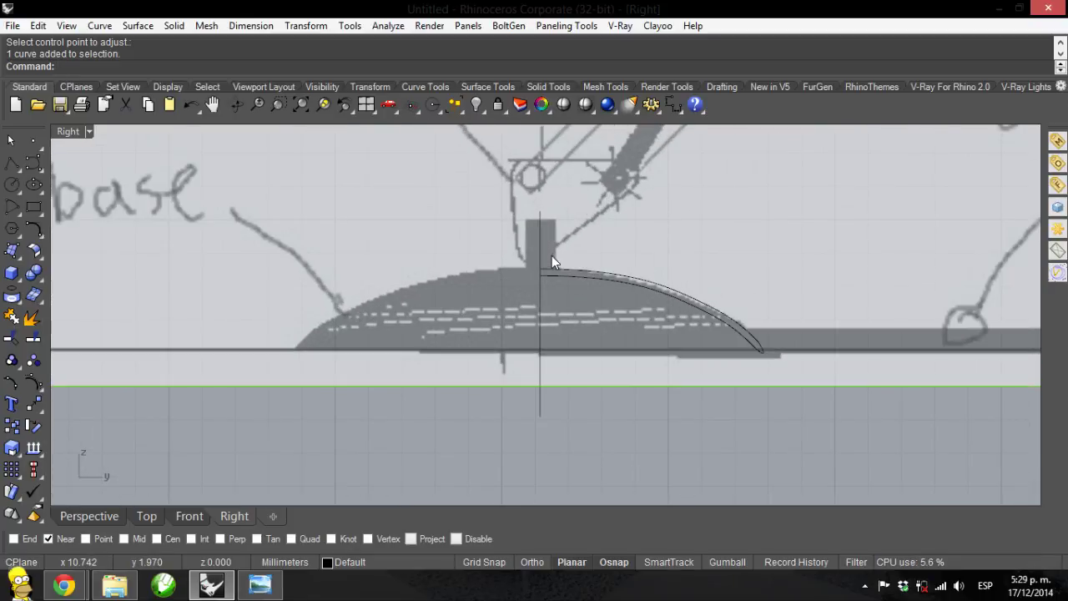
{"action": "scroll", "coordinate": [542, 249], "scroll_direction": "up", "scroll_amount": 2}
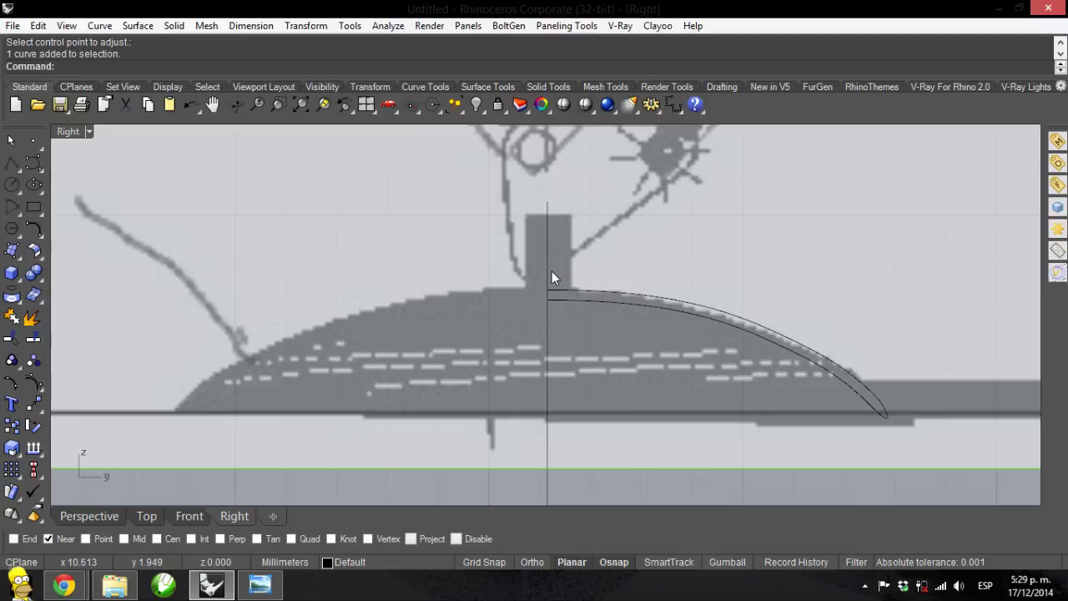
{"action": "scroll", "coordinate": [550, 268], "scroll_direction": "up", "scroll_amount": 1}
{"action": "scroll", "coordinate": [550, 268], "scroll_direction": "up", "scroll_amount": 1}
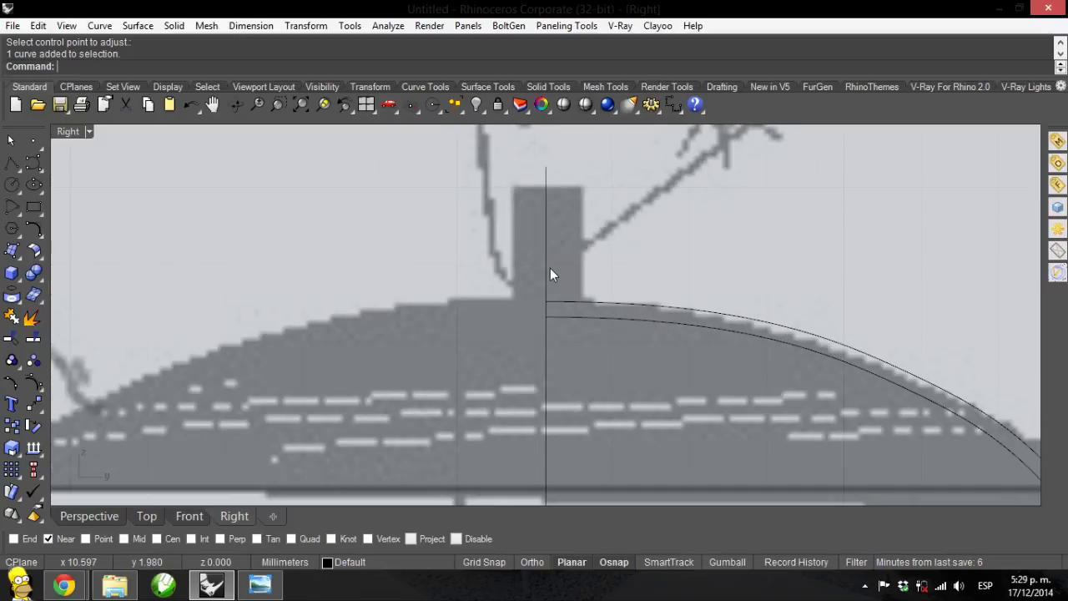
{"action": "left_click", "coordinate": [32, 209]}
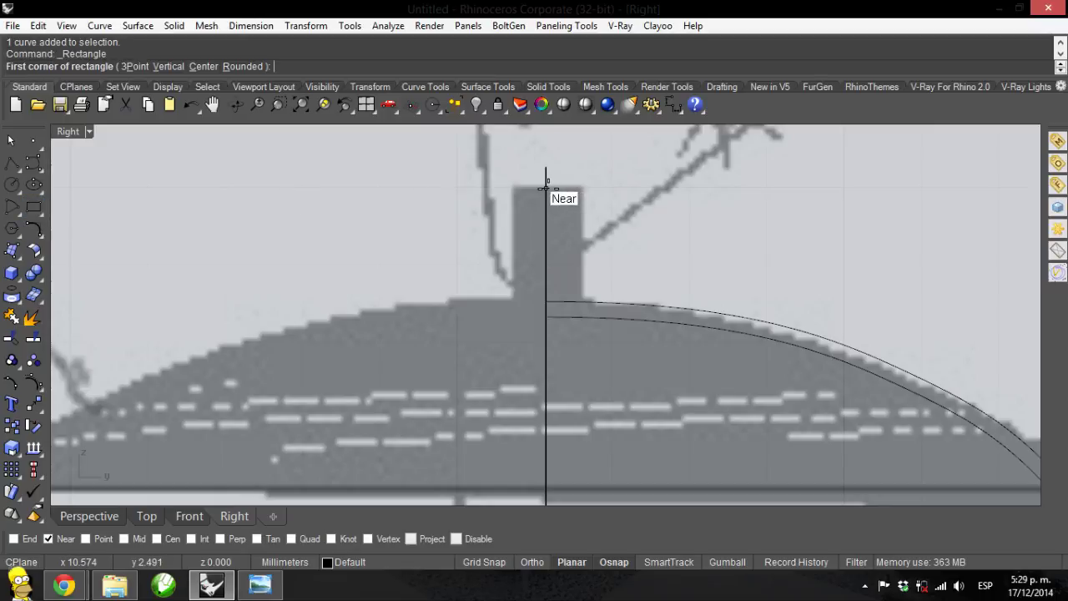
{"action": "left_click", "coordinate": [546, 188]}
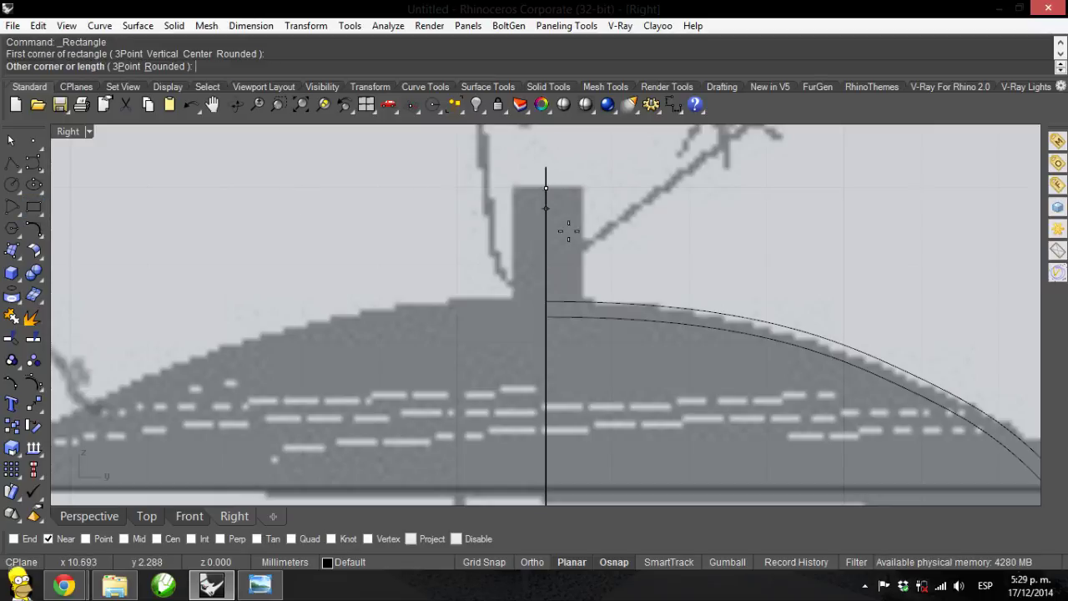
{"action": "left_click", "coordinate": [582, 370]}
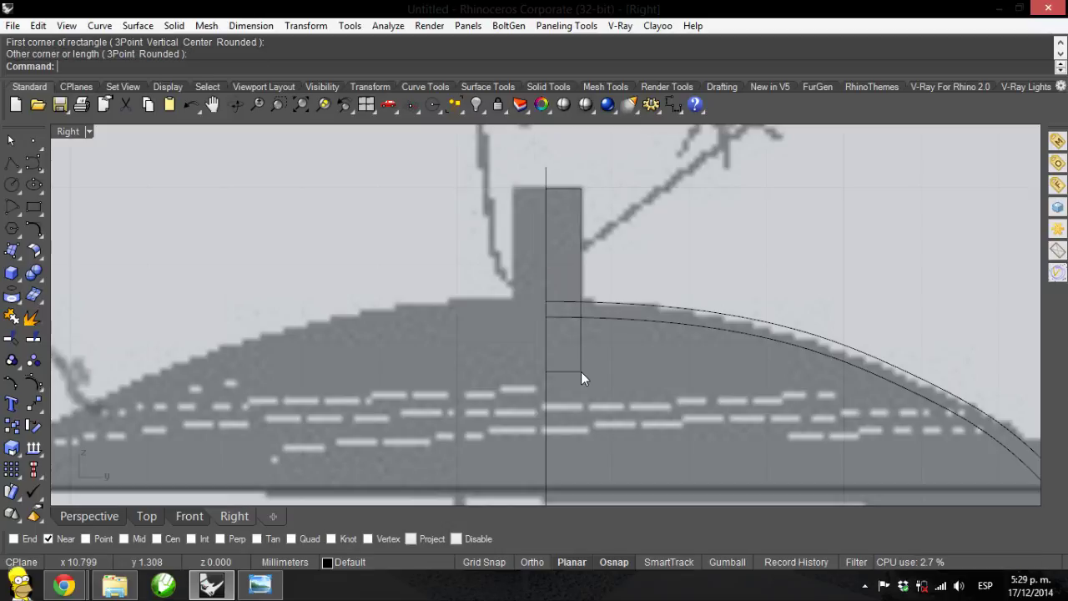
{"action": "right_click", "coordinate": [581, 372]}
{"action": "key", "text": "Escape"}
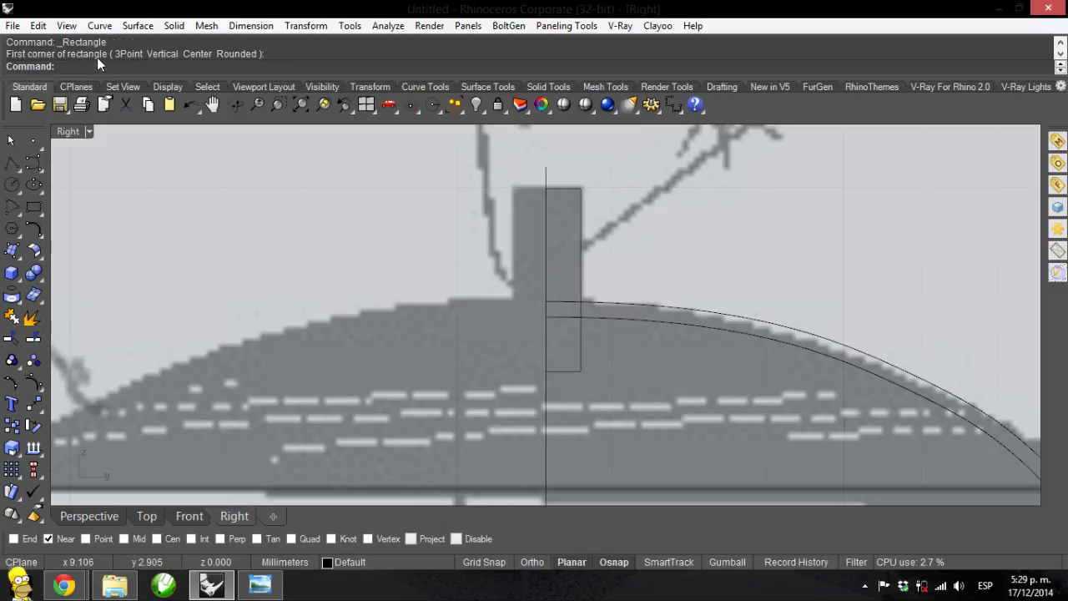
Try a 0.2 mm radius fillet on the stem rectangle's upper outer corner and undo it
{"action": "left_click", "coordinate": [99, 25]}
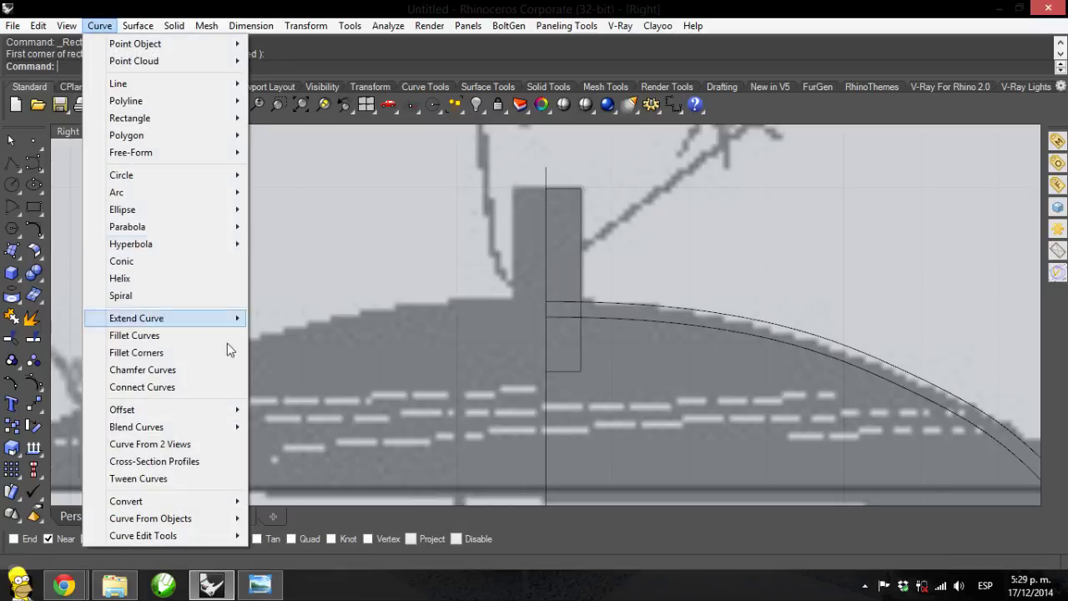
{"action": "left_click", "coordinate": [173, 337]}
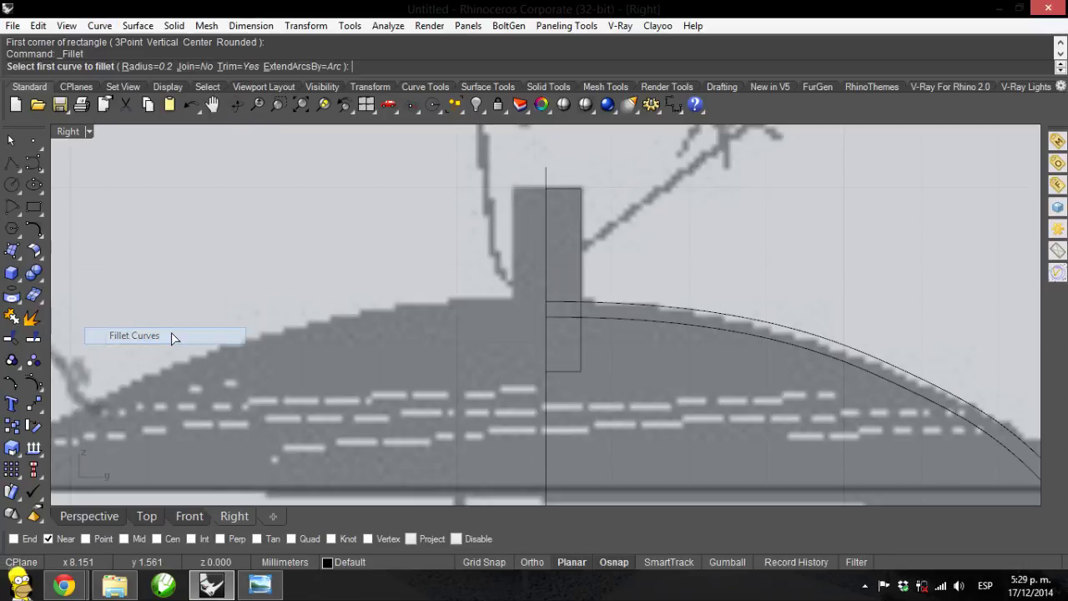
{"action": "left_click", "coordinate": [566, 188]}
{"action": "left_click", "coordinate": [586, 196]}
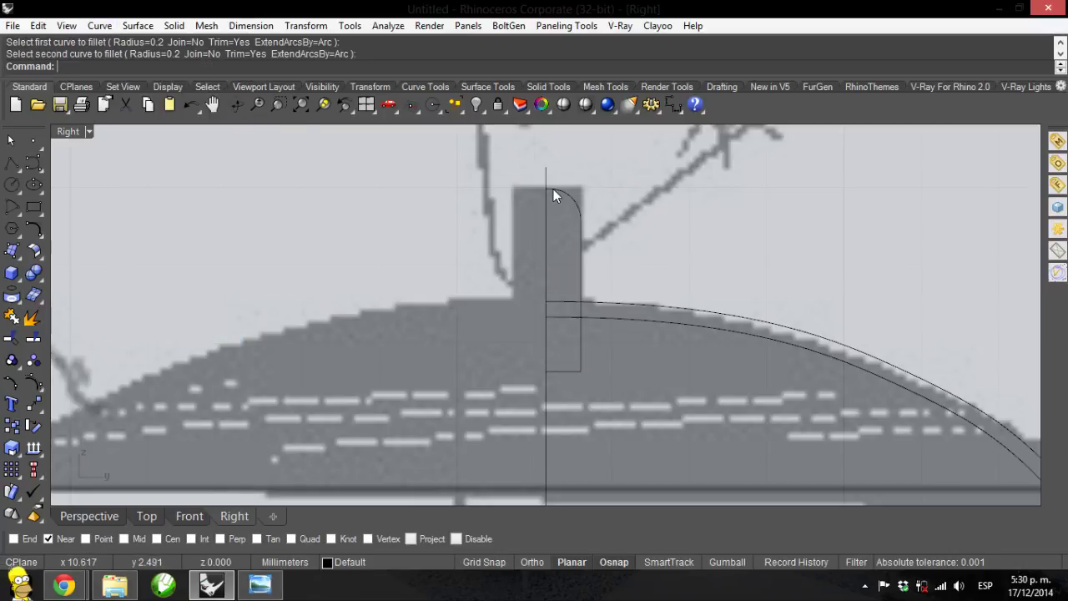
{"action": "key", "text": "ctrl+z"}
Fillet the stem rectangle's upper outer corner with a 0.05 mm radius
{"action": "key", "text": "Return"}
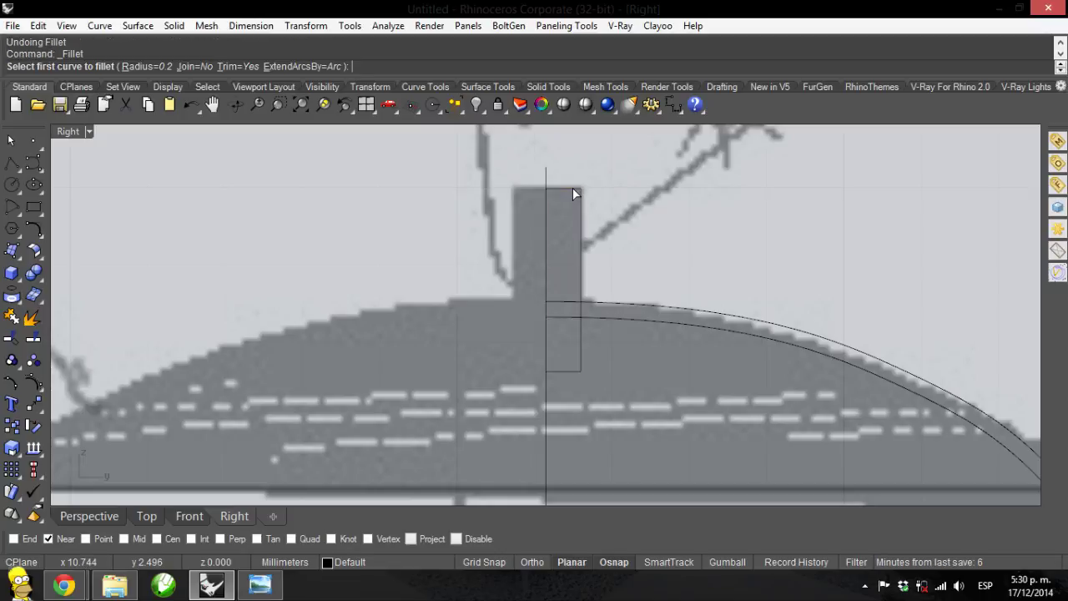
{"action": "type", "text": ".05"}
{"action": "key", "text": "Return"}
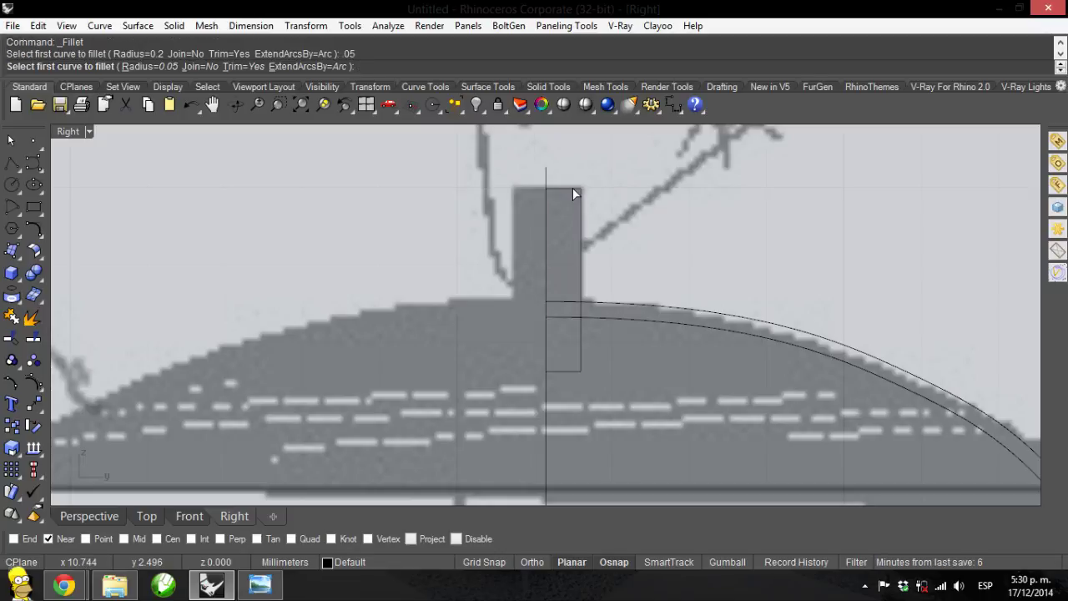
{"action": "left_click", "coordinate": [573, 188]}
{"action": "left_click", "coordinate": [584, 197]}
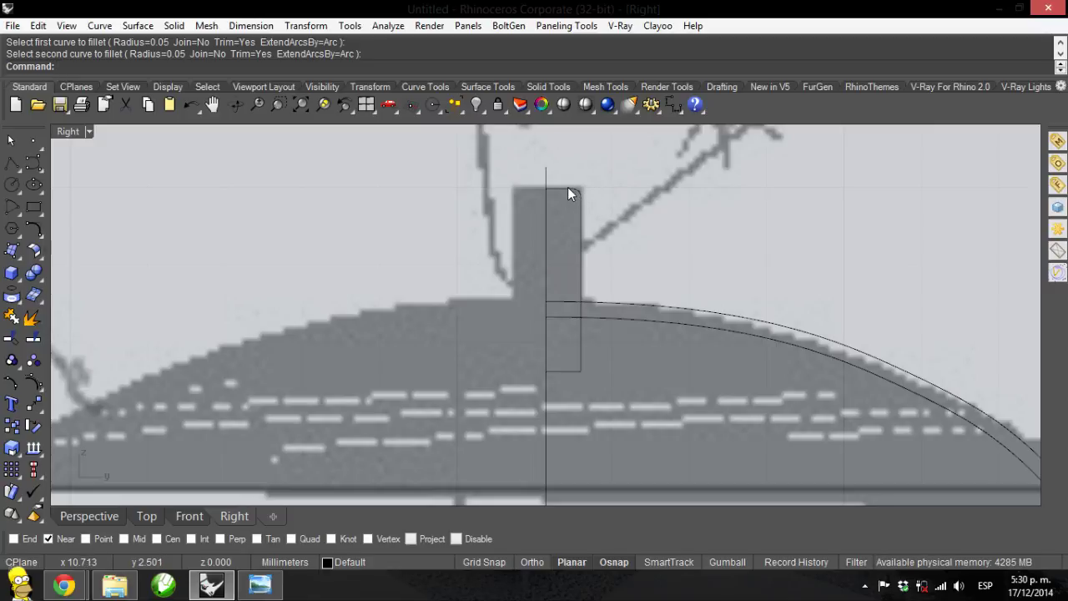
Try trimming the stem rectangle below the inner dome curve and both dome curves' ends inside the stem
{"action": "scroll", "coordinate": [573, 186], "scroll_direction": "down", "scroll_amount": 2}
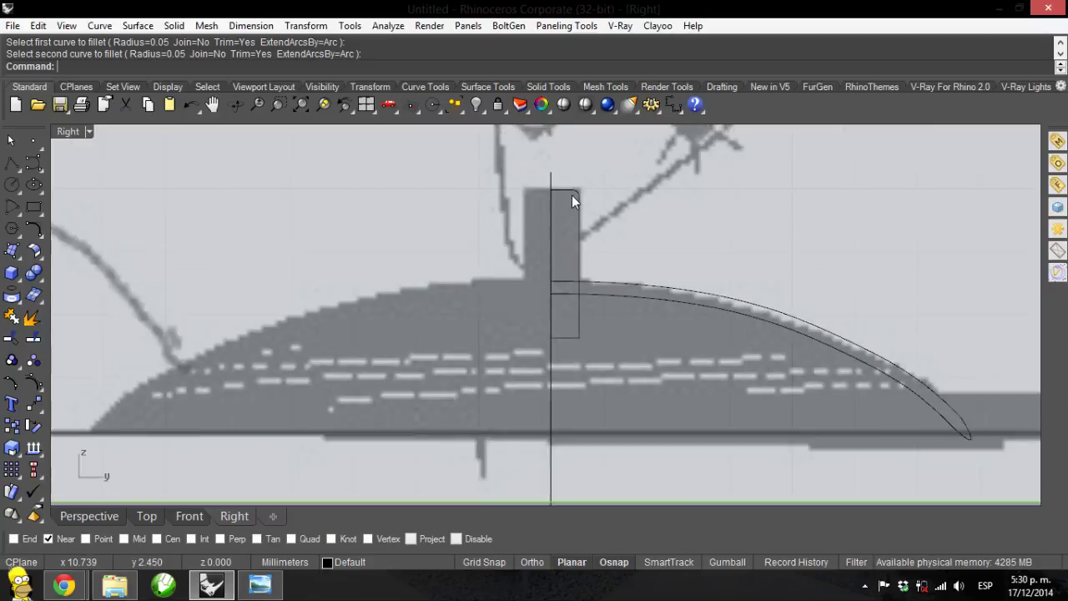
{"action": "scroll", "coordinate": [627, 252], "scroll_direction": "up", "scroll_amount": 2}
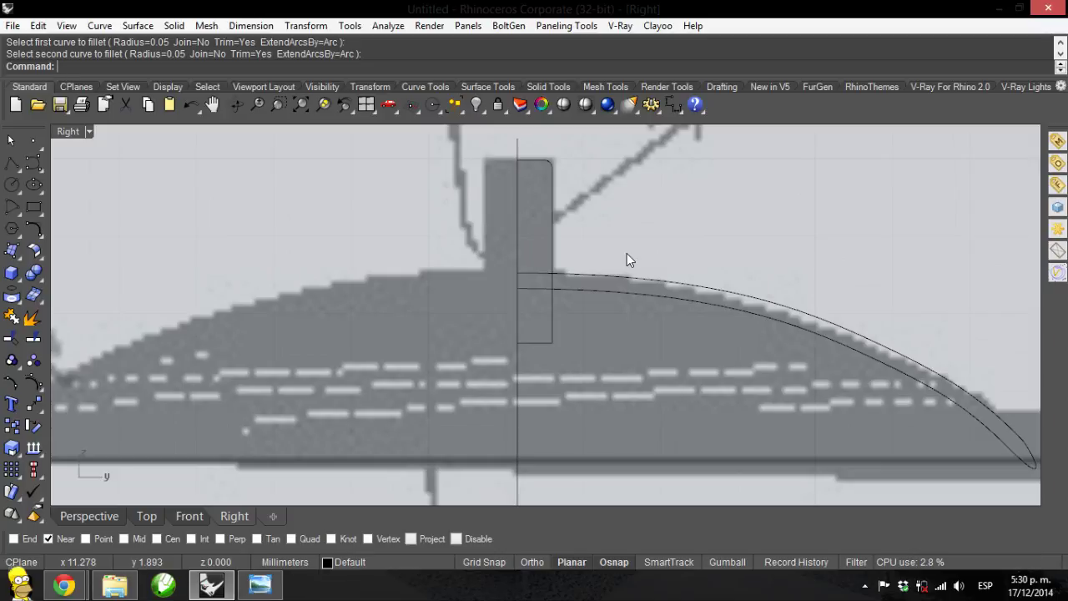
{"action": "scroll", "coordinate": [589, 281], "scroll_direction": "down", "scroll_amount": 1}
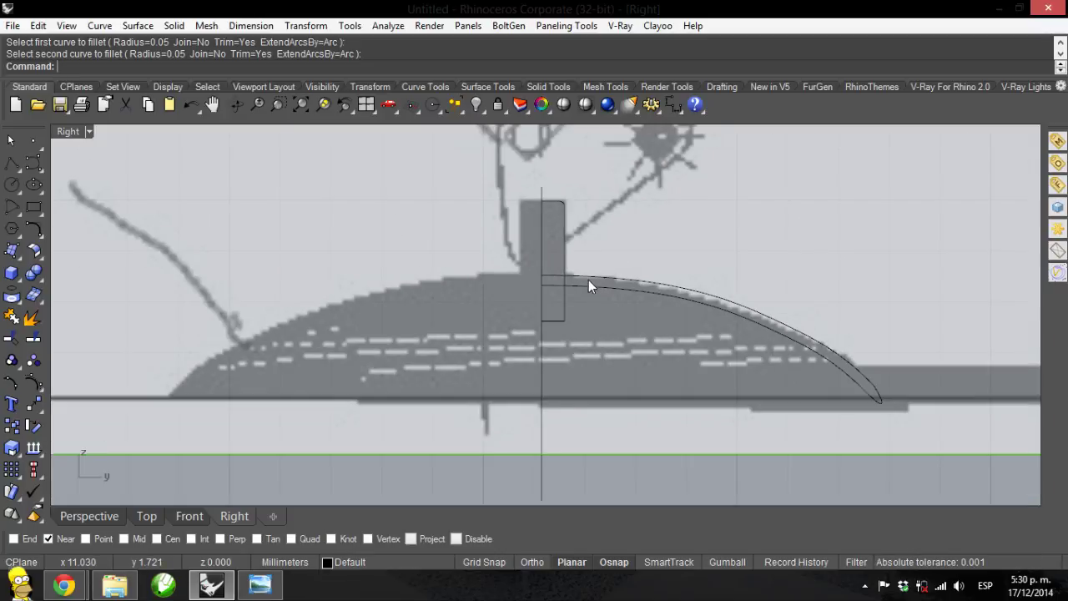
{"action": "left_click", "coordinate": [557, 278]}
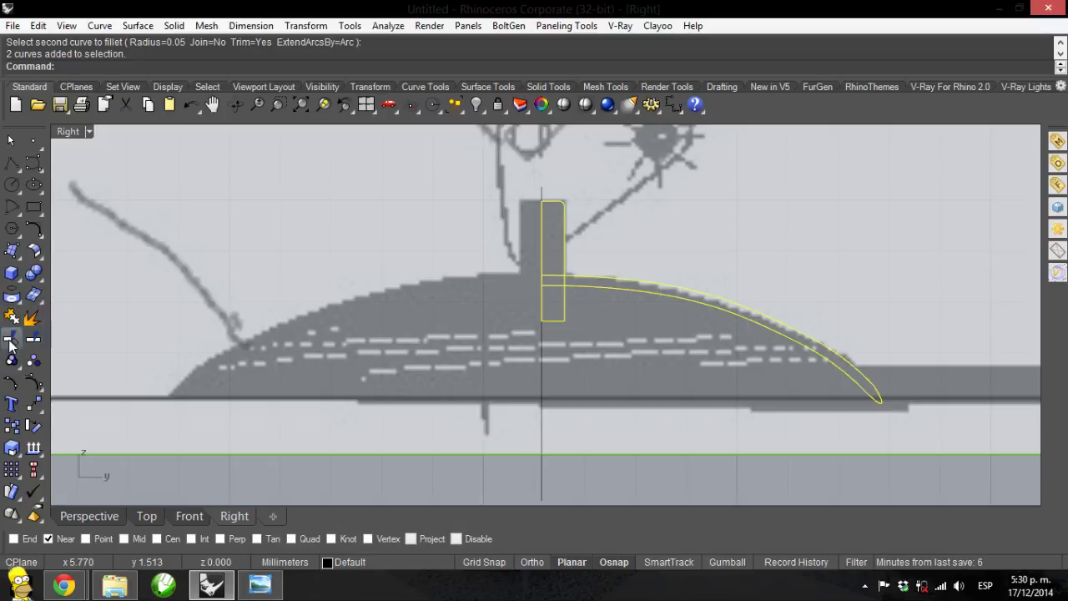
{"action": "left_click", "coordinate": [11, 340]}
{"action": "left_click", "coordinate": [562, 303]}
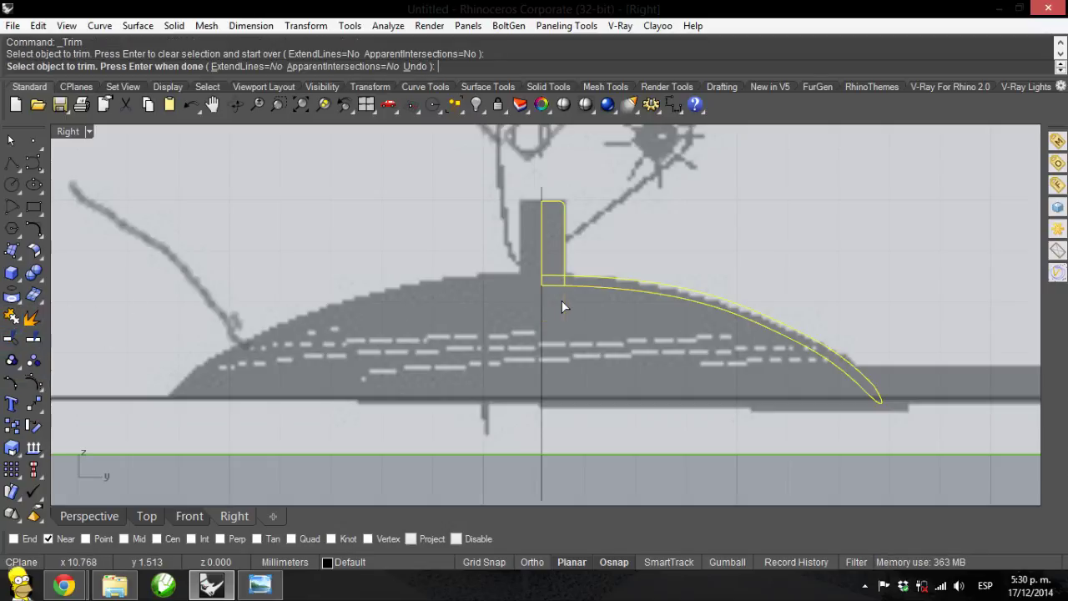
{"action": "left_click", "coordinate": [555, 284]}
{"action": "left_click", "coordinate": [554, 278]}
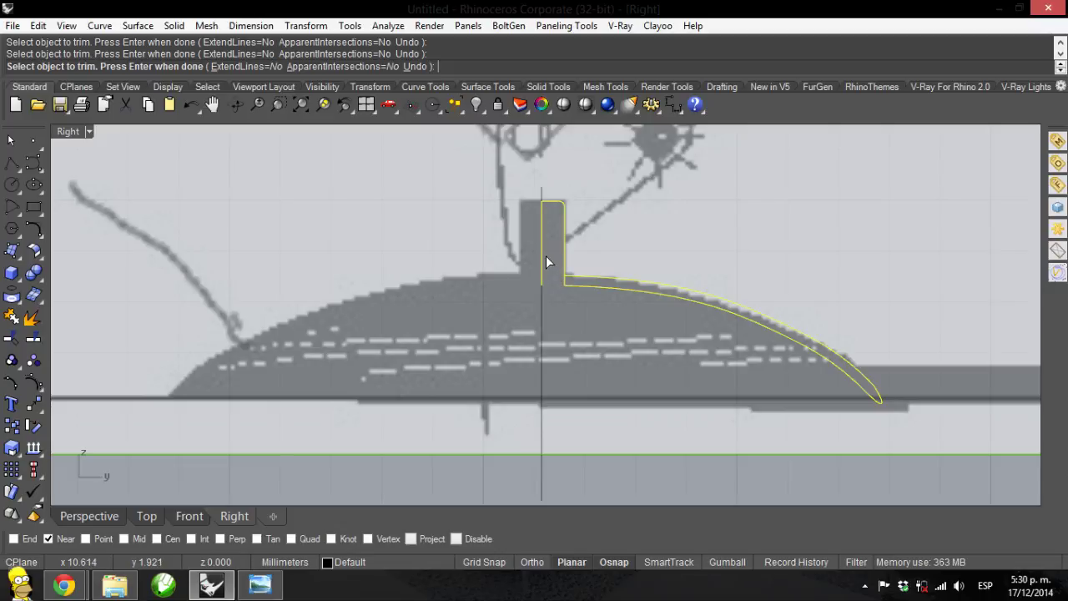
Try trimming the remaining stem outline above the dome, then undo that cut
{"action": "left_click", "coordinate": [543, 253]}
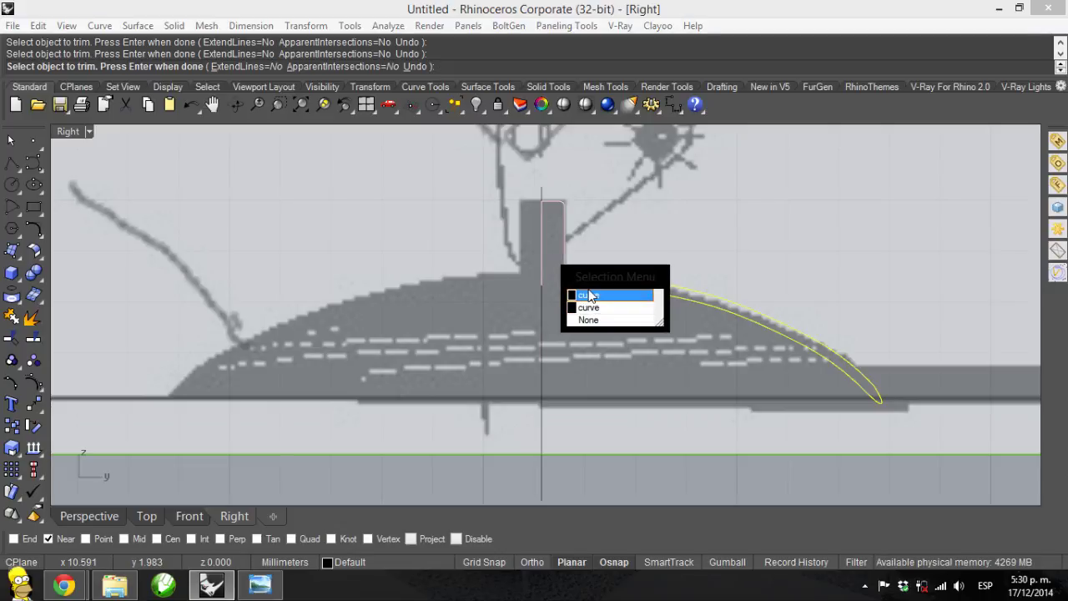
{"action": "left_click", "coordinate": [588, 296]}
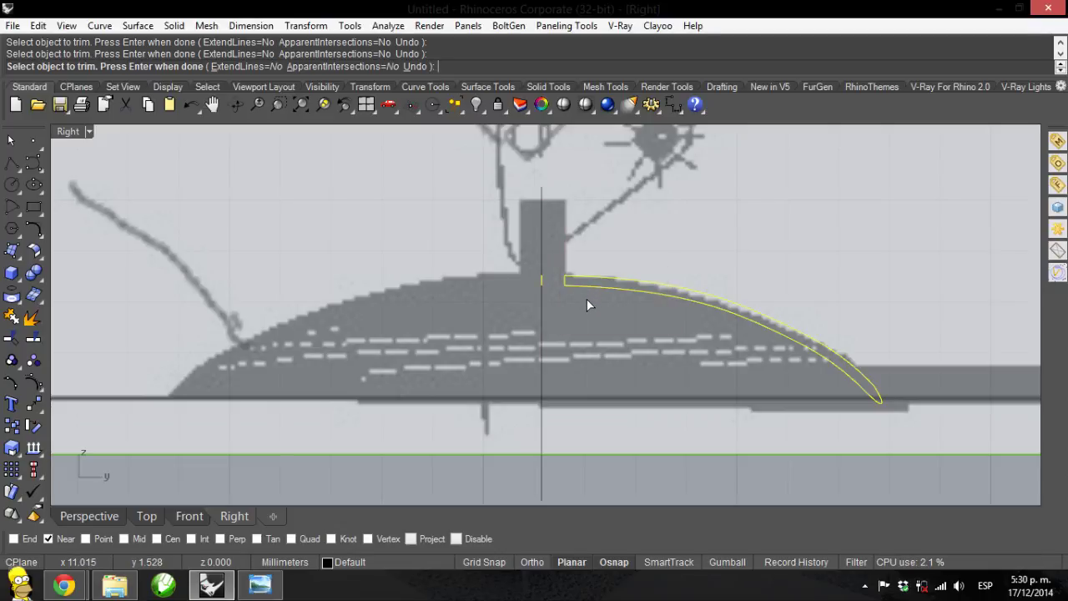
{"action": "key", "text": "ctrl+z"}
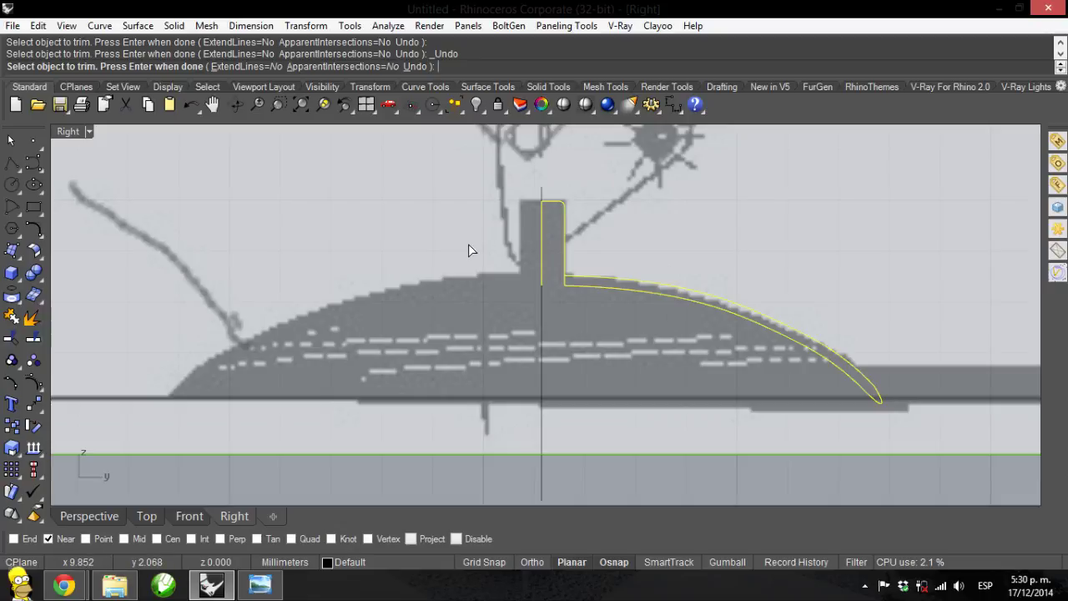
{"action": "key", "text": "Return"}
{"action": "key", "text": "Escape"}
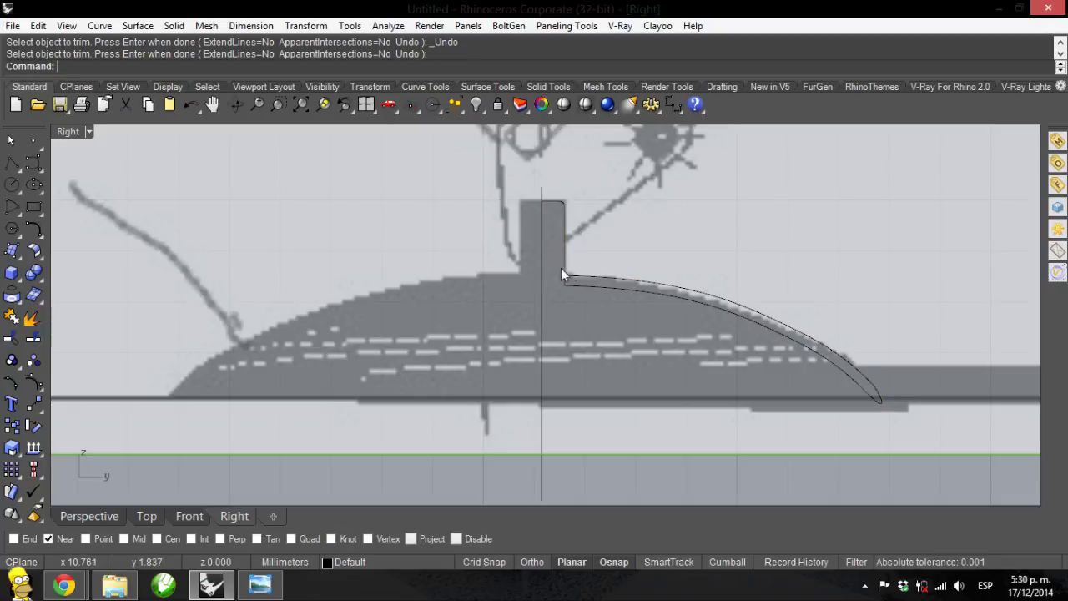
Undo the whole trim of the stem rectangle and dome curves
{"action": "left_click", "coordinate": [577, 278]}
{"action": "left_click", "coordinate": [565, 268]}
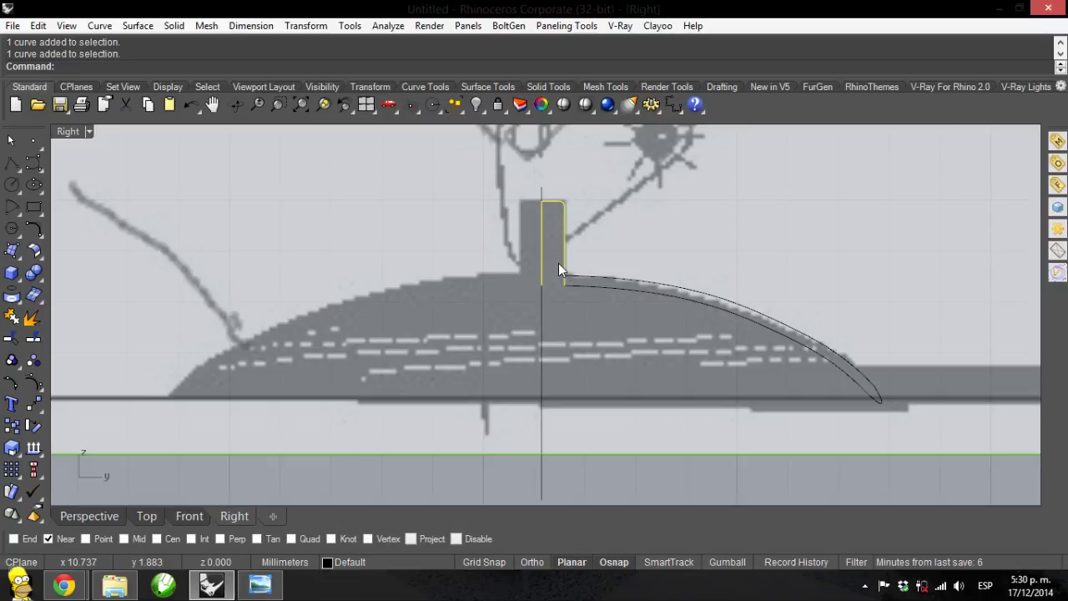
{"action": "key", "text": "ctrl+z"}
{"action": "key", "text": "Escape"}
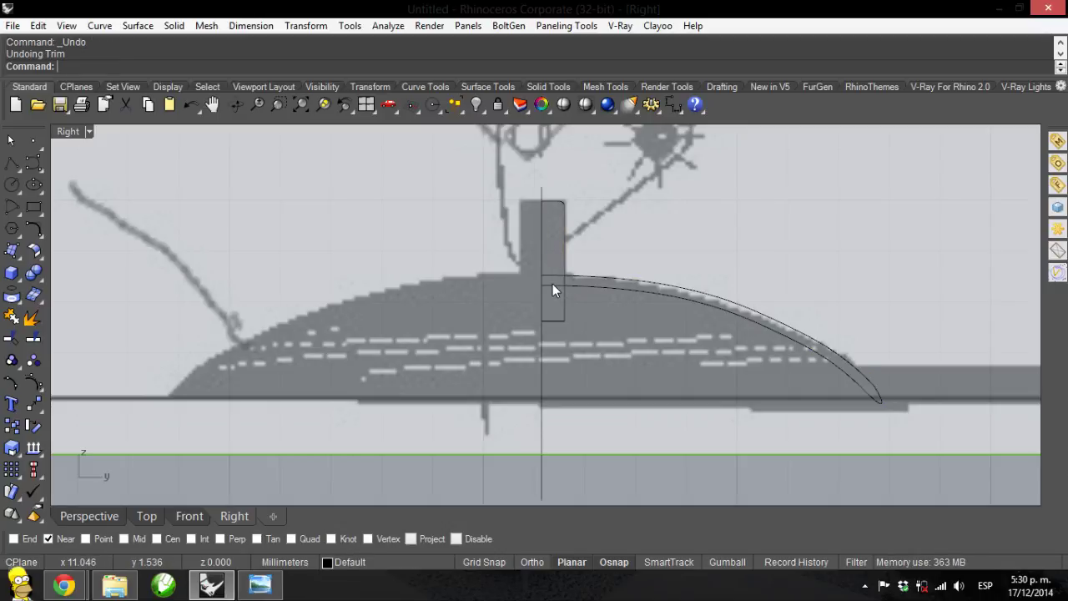
Trim away the parts of both dome curves lying inside the stem rectangle, keeping the rectangle whole
{"action": "key", "text": "ctrl+a"}
{"action": "key", "text": "Return"}
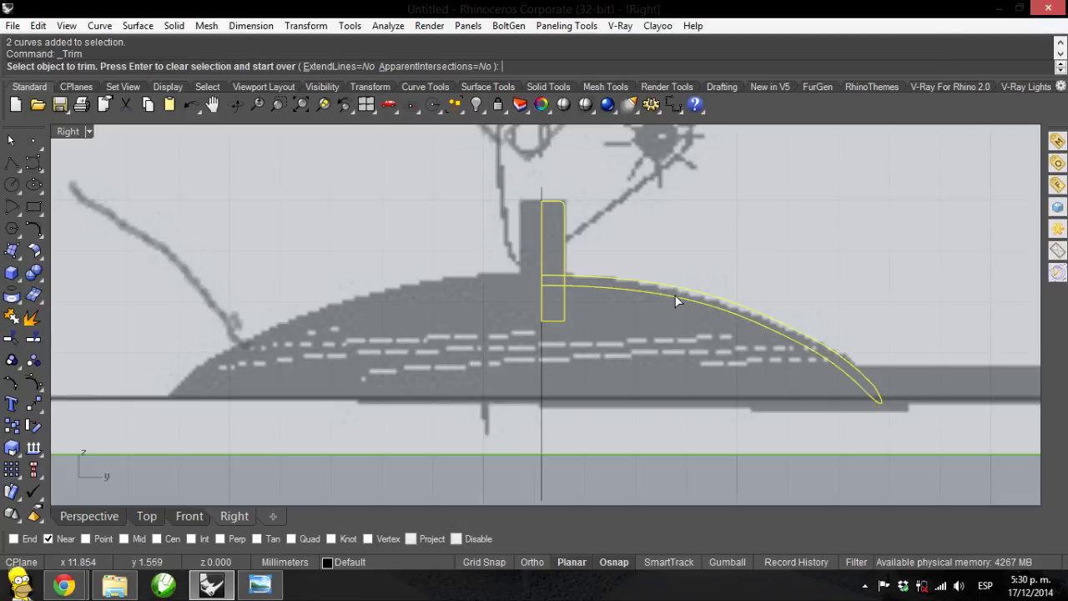
{"action": "scroll", "coordinate": [571, 269], "scroll_direction": "up", "scroll_amount": 2}
{"action": "left_click", "coordinate": [547, 286]}
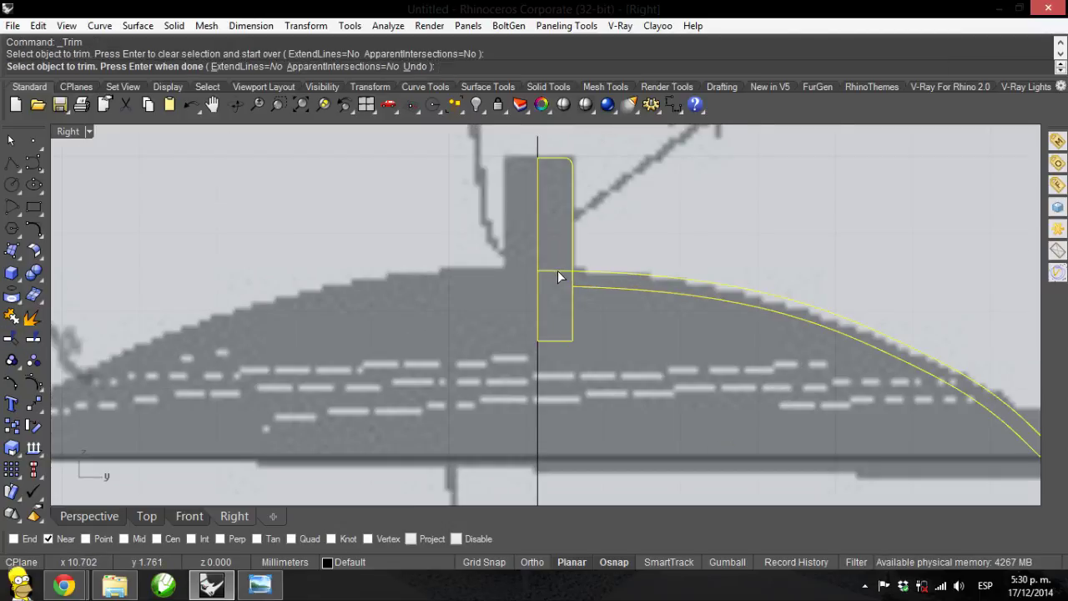
{"action": "left_click", "coordinate": [557, 271]}
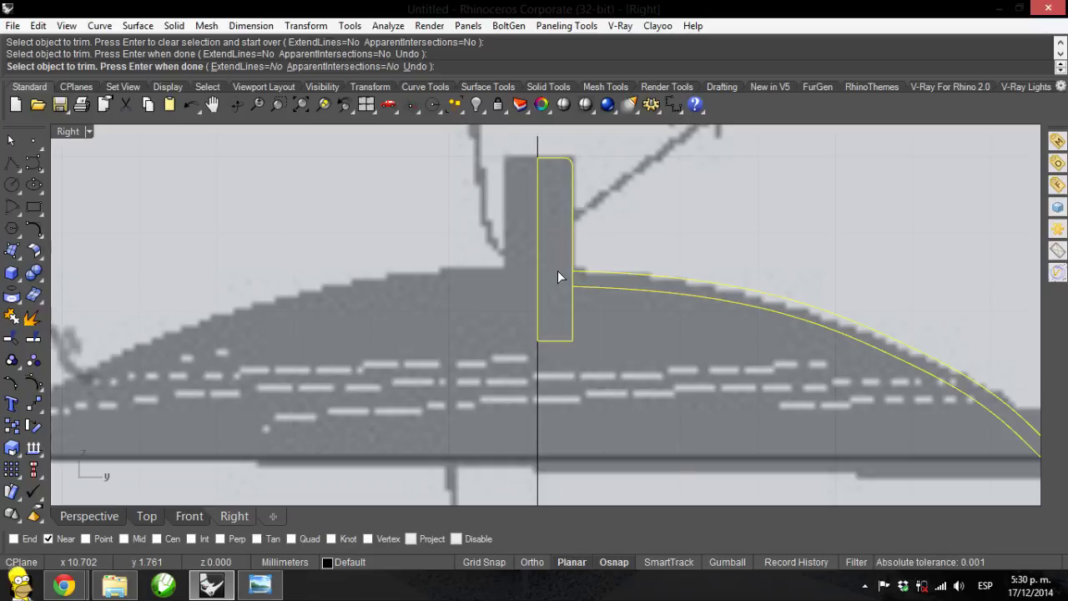
{"action": "left_click", "coordinate": [557, 272]}
{"action": "key", "text": "Return"}
{"action": "left_click", "coordinate": [552, 341]}
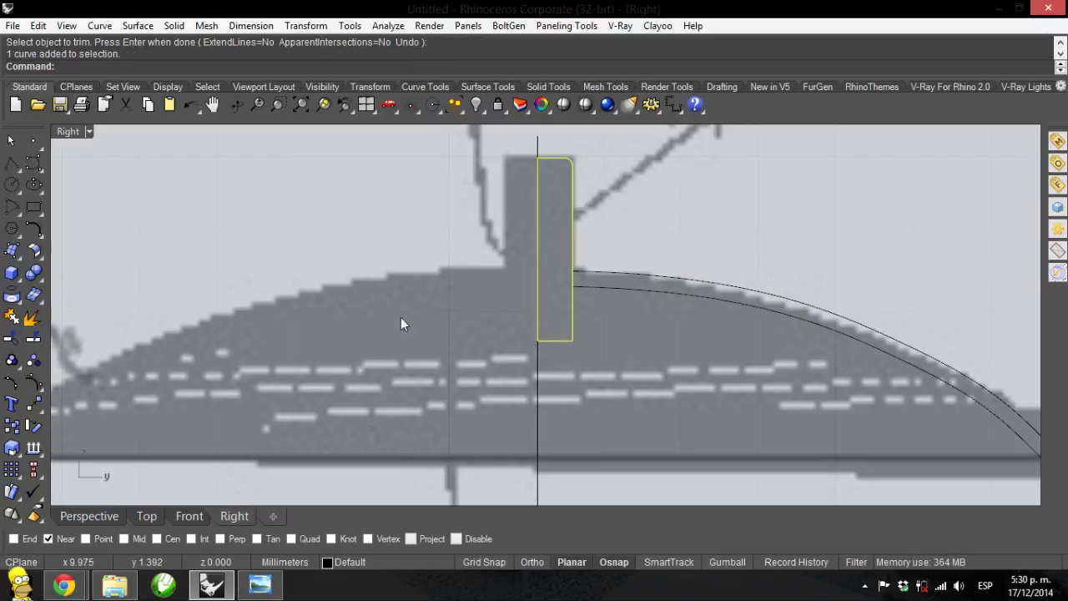
{"action": "left_click", "coordinate": [485, 295]}
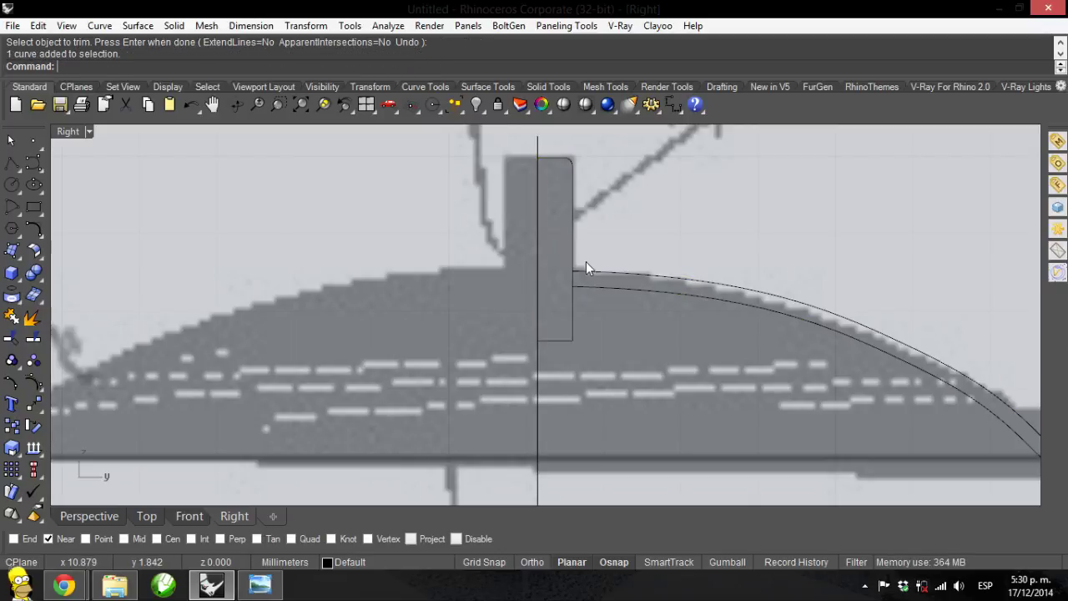
Draw a line with only End snap active, connecting the two dome curves' ends at the stem's outer edge
{"action": "left_click", "coordinate": [593, 275]}
{"action": "left_click", "coordinate": [11, 164]}
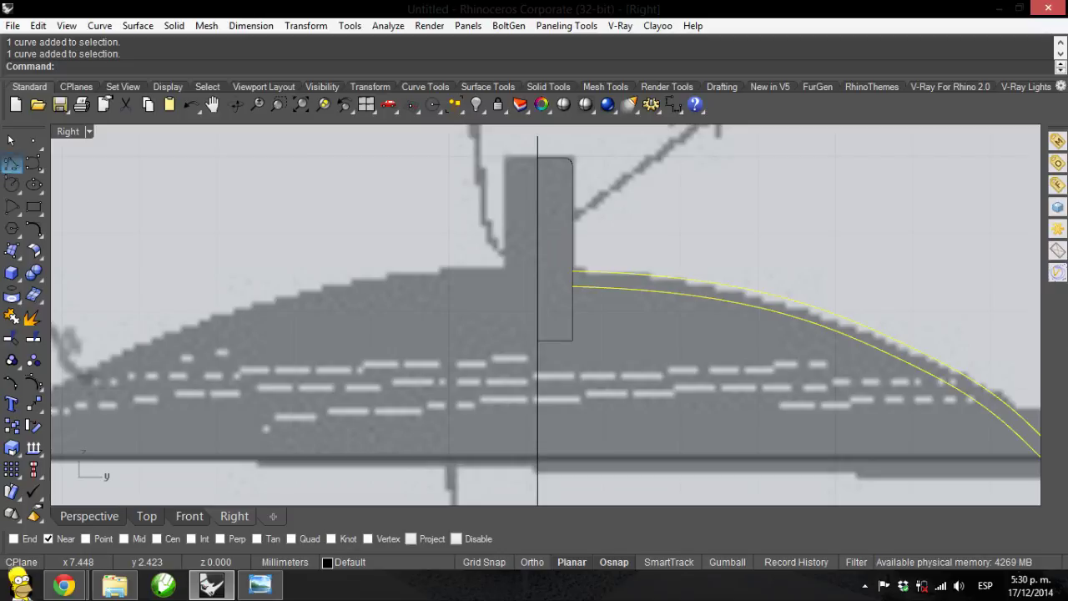
{"action": "left_click", "coordinate": [57, 540]}
{"action": "left_click", "coordinate": [28, 539]}
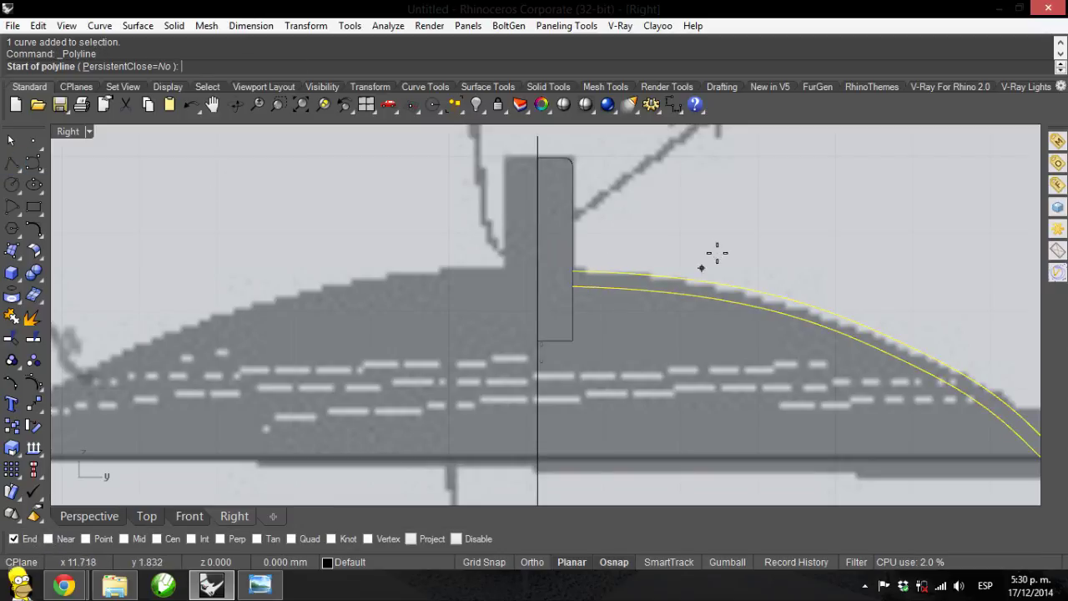
{"action": "left_click", "coordinate": [576, 271]}
{"action": "left_click", "coordinate": [574, 289]}
{"action": "right_click", "coordinate": [574, 290]}
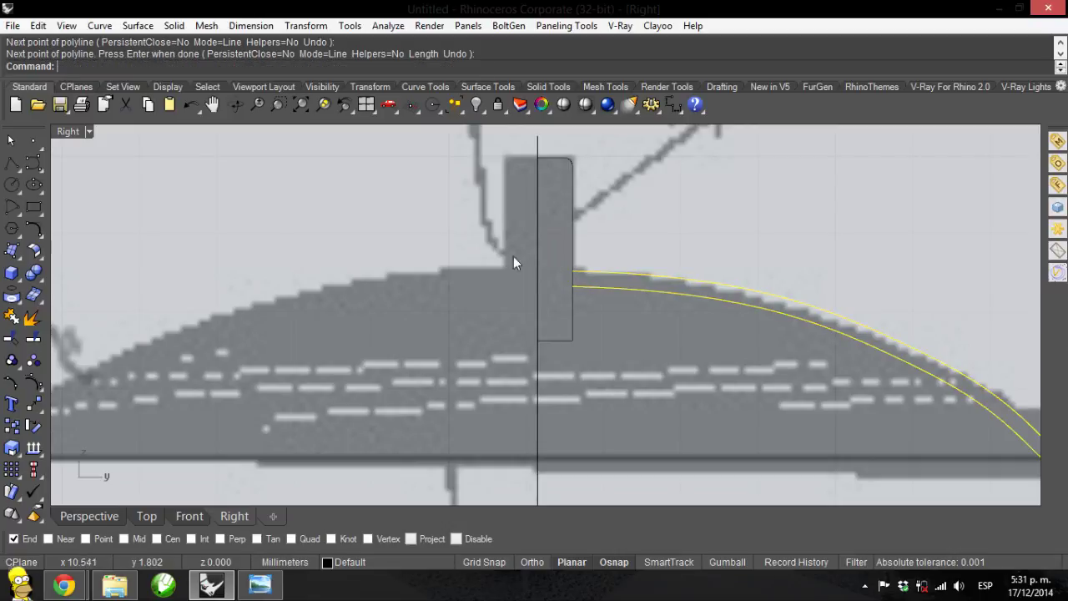
Join the short connecting line and the dome curves into one closed profile
{"action": "left_click", "coordinate": [573, 282]}
{"action": "left_click", "coordinate": [667, 278]}
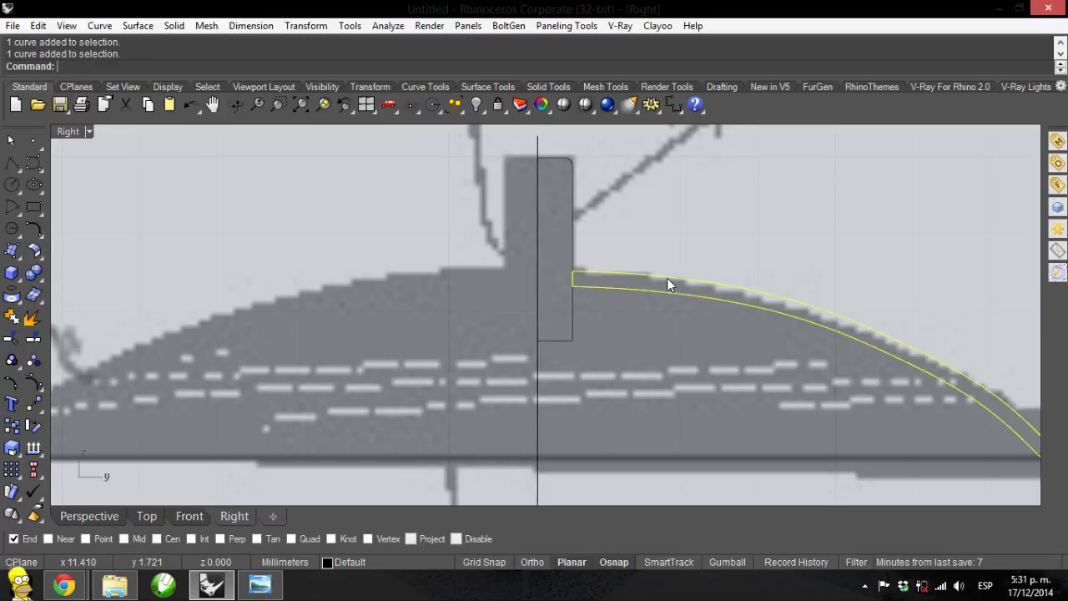
{"action": "left_click", "coordinate": [12, 315]}
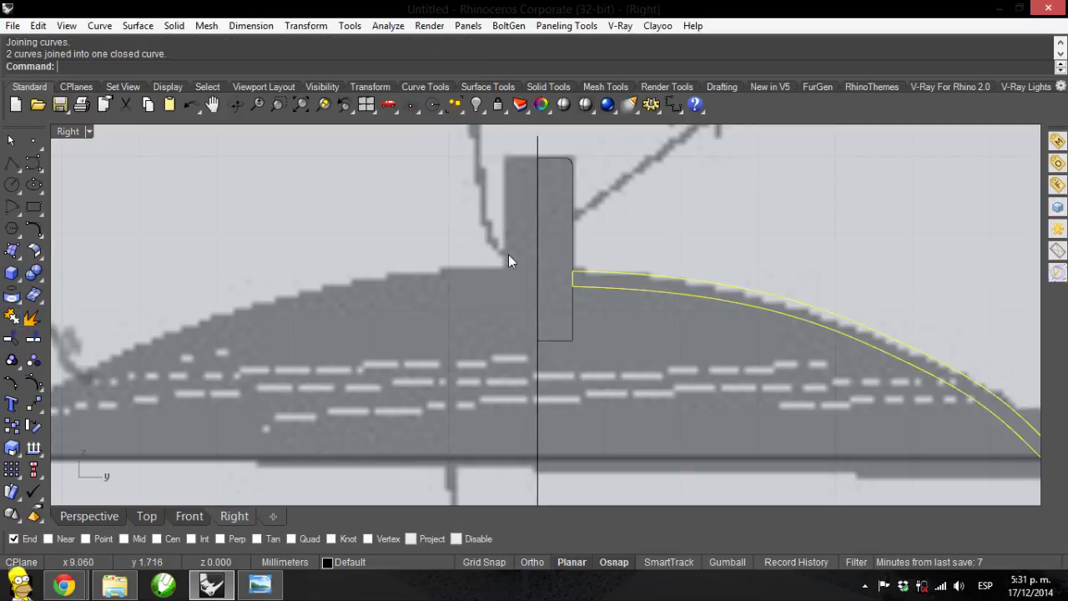
Fillet the dome profile's upper corner beside the stem with a 0.05 mm radius
{"action": "scroll", "coordinate": [611, 241], "scroll_direction": "down", "scroll_amount": 2}
{"action": "scroll", "coordinate": [611, 244], "scroll_direction": "up", "scroll_amount": 3}
{"action": "scroll", "coordinate": [663, 258], "scroll_direction": "down", "scroll_amount": 1}
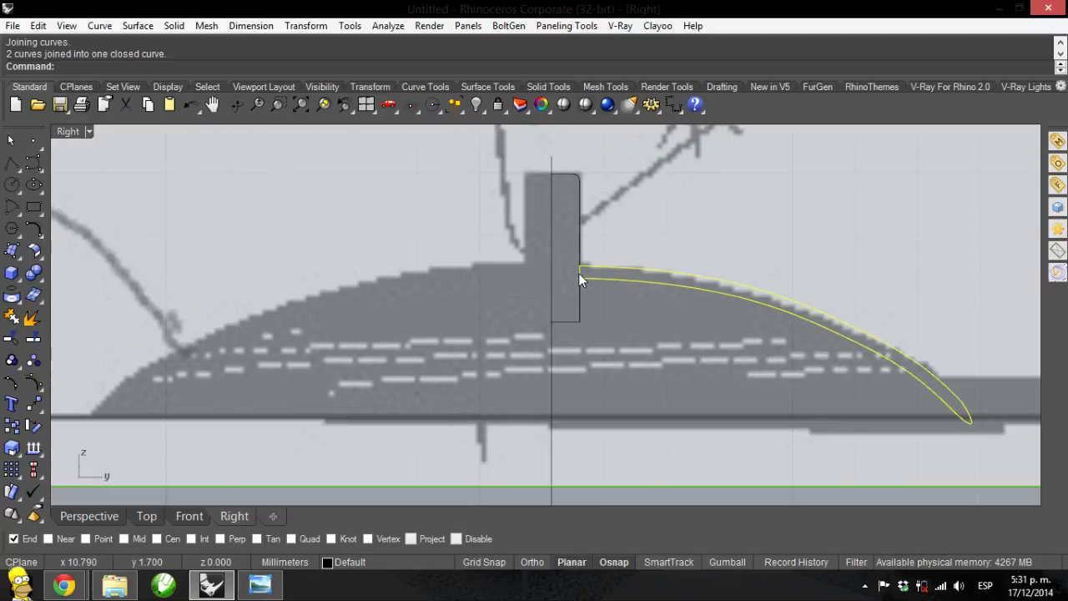
{"action": "scroll", "coordinate": [581, 269], "scroll_direction": "up", "scroll_amount": 2}
{"action": "scroll", "coordinate": [584, 271], "scroll_direction": "up", "scroll_amount": 3}
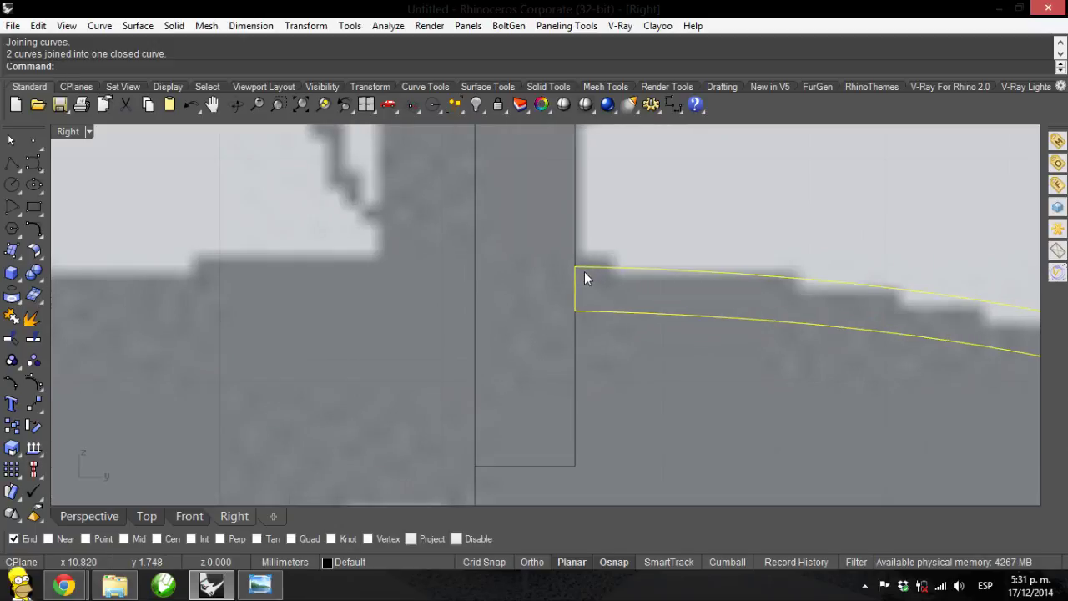
{"action": "left_click", "coordinate": [99, 25]}
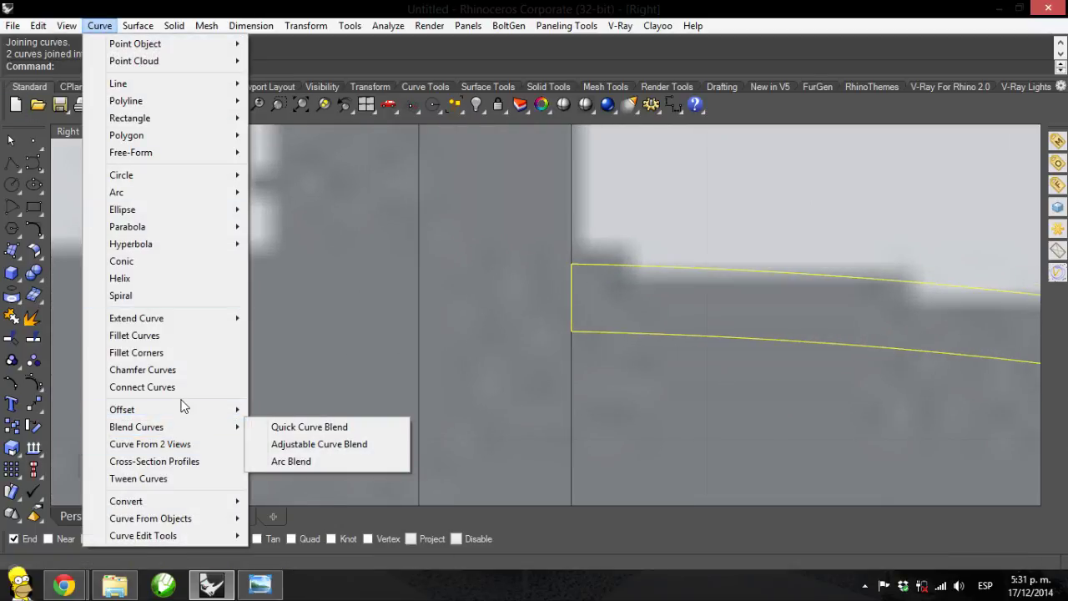
{"action": "left_click", "coordinate": [191, 334]}
{"action": "left_click", "coordinate": [572, 295]}
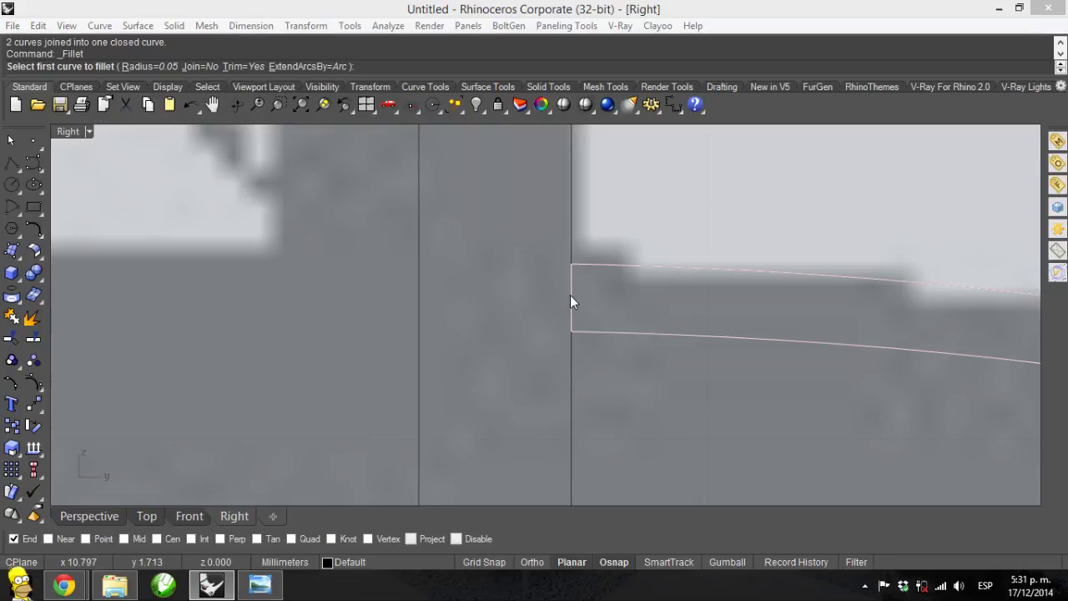
{"action": "left_click", "coordinate": [606, 335]}
{"action": "left_click", "coordinate": [607, 267]}
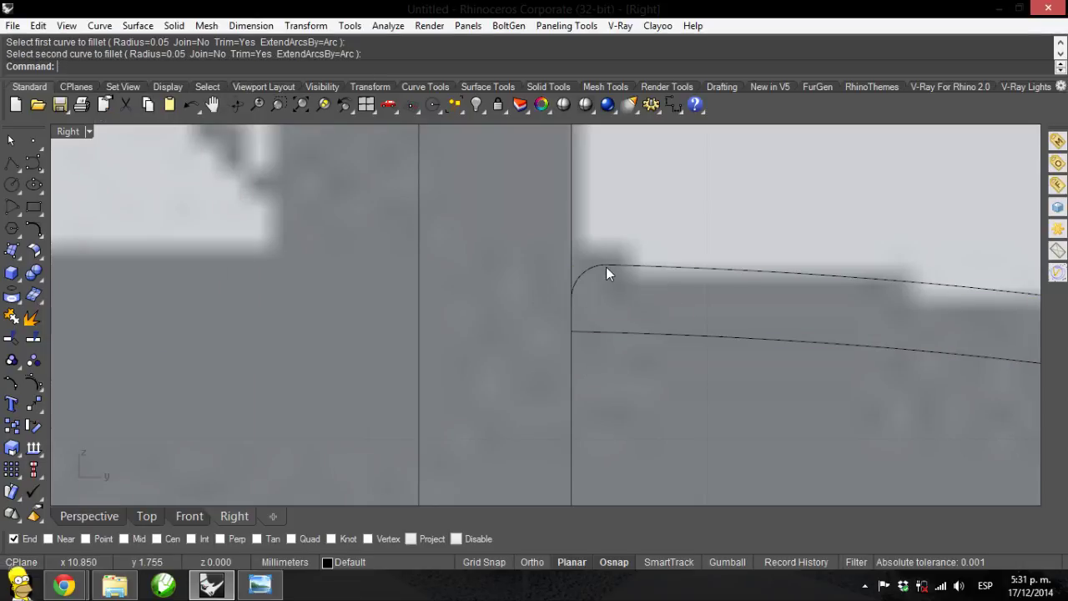
{"action": "scroll", "coordinate": [581, 281], "scroll_direction": "down", "scroll_amount": 8}
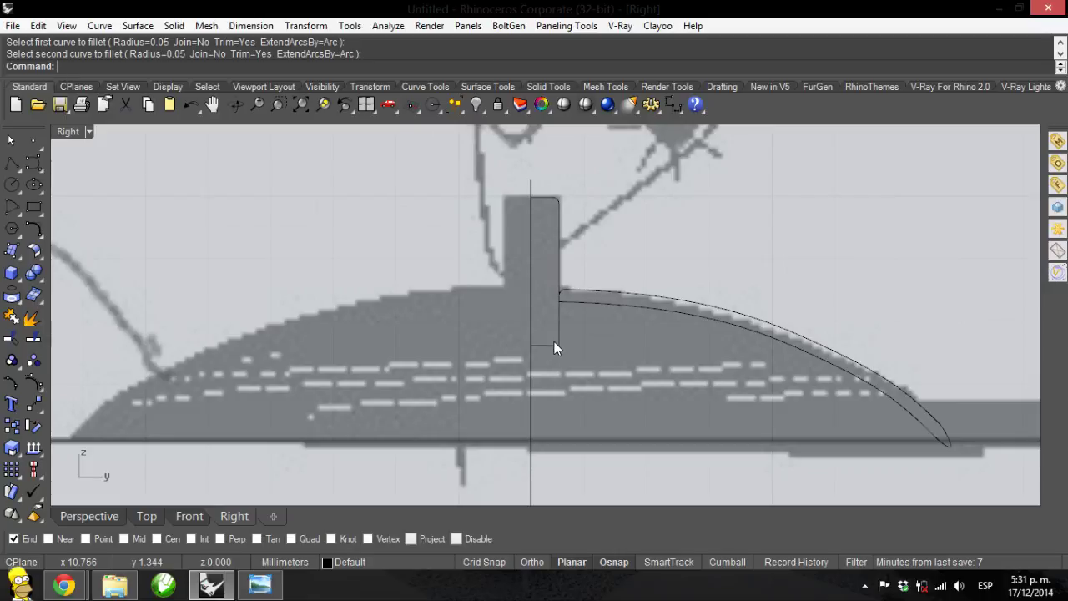
{"action": "scroll", "coordinate": [554, 341], "scroll_direction": "down", "scroll_amount": 5}
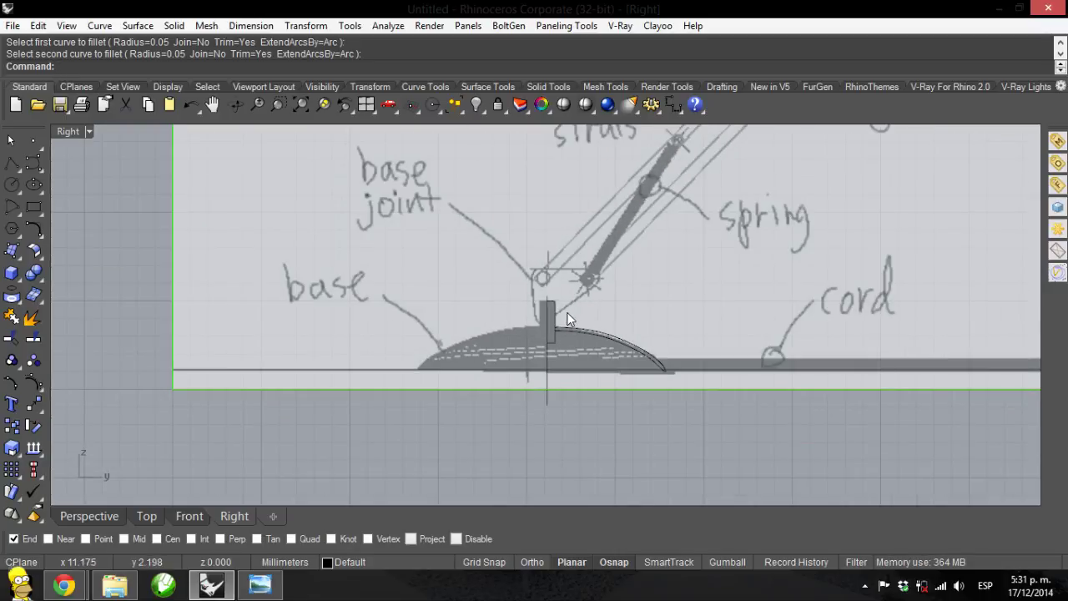
{"action": "right_click_drag", "start_coordinate": [565, 320], "coordinate": [482, 405]}
{"action": "scroll", "coordinate": [481, 401], "scroll_direction": "up", "scroll_amount": 3}
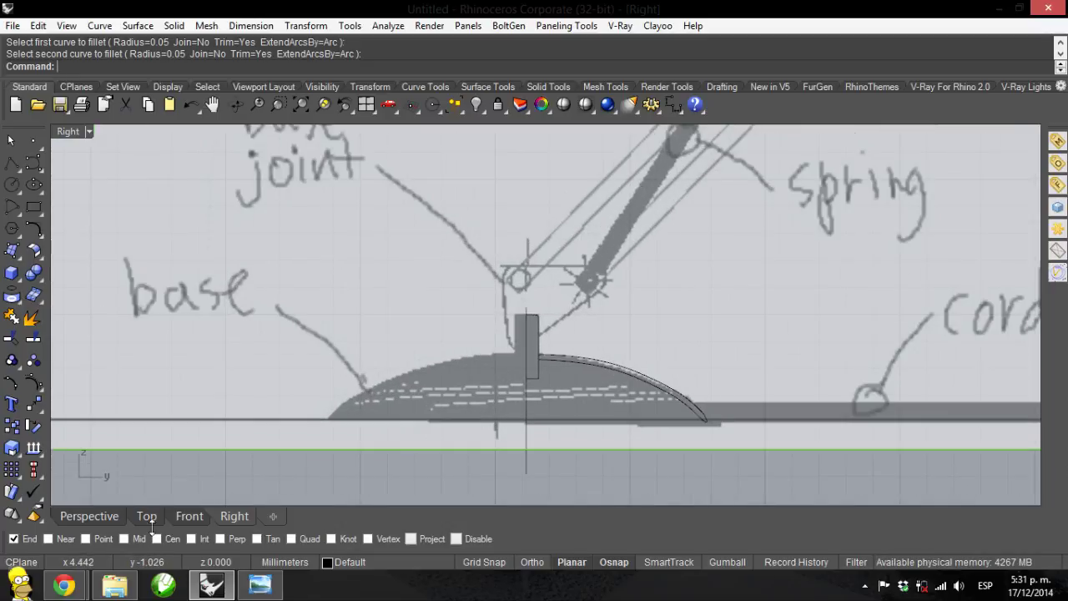
Switch to Chrome and view the Rhinoceros tutorial blog and the Mr Rhino 3D YouTube channel
{"action": "mouse_move", "coordinate": [63, 586]}
{"action": "left_click", "coordinate": [252, 498]}
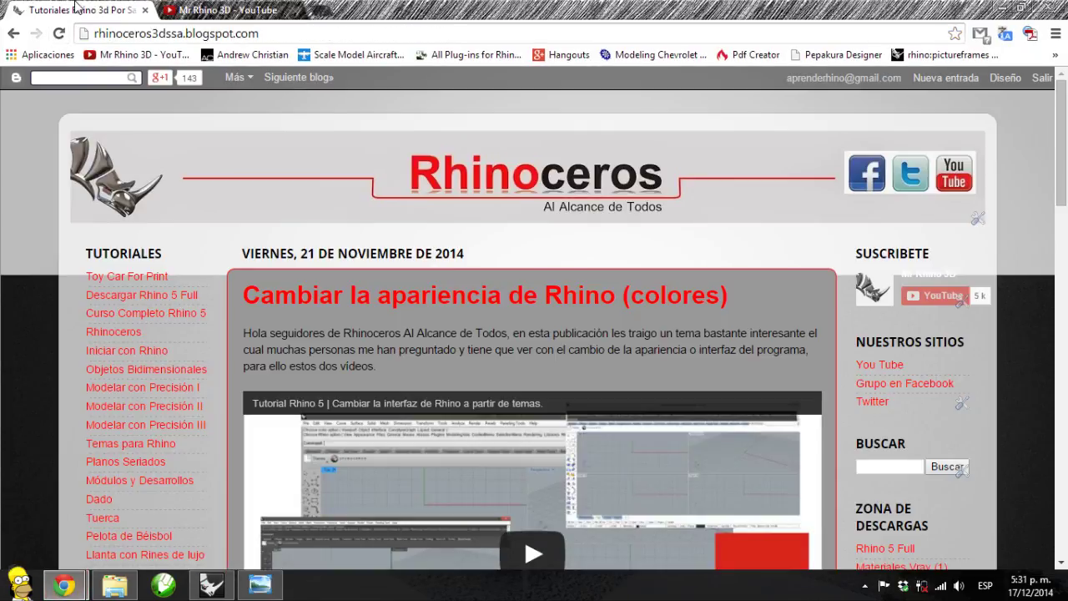
{"action": "left_click", "coordinate": [79, 10]}
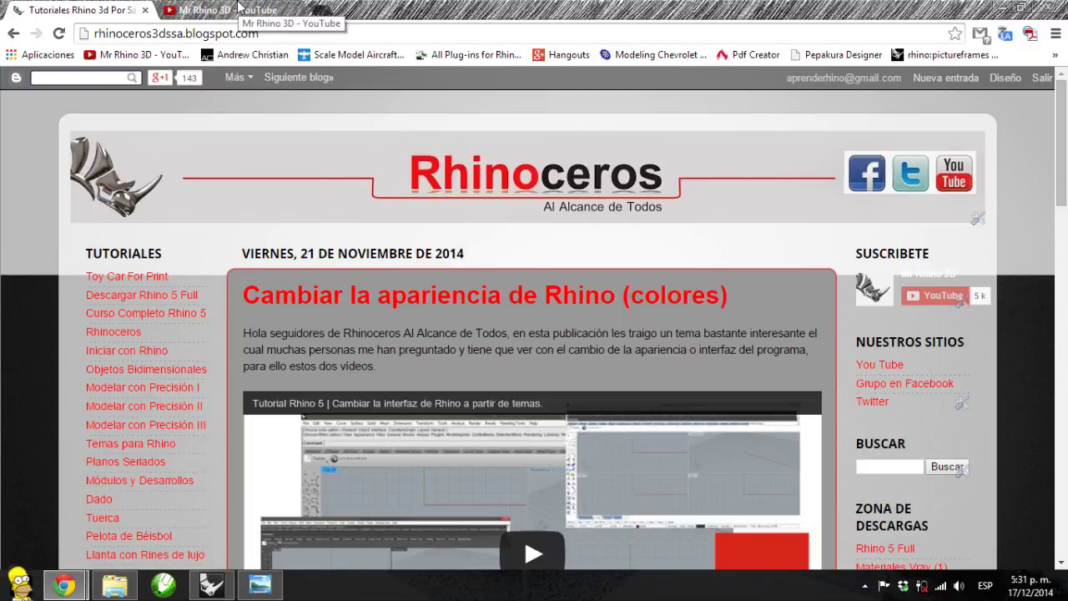
{"action": "left_click", "coordinate": [238, 8]}
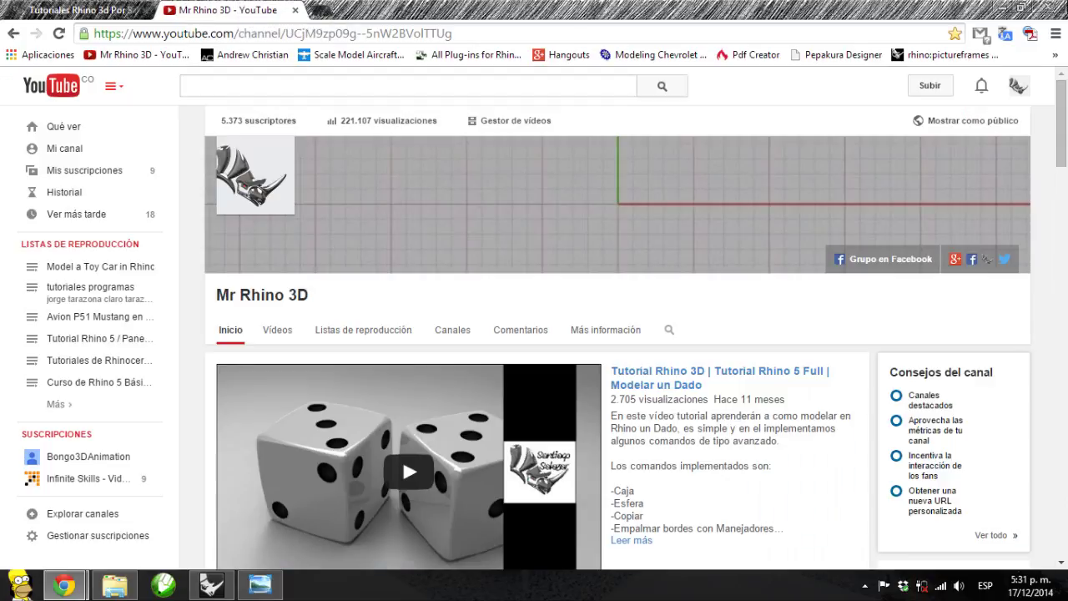
Minimize Chrome, Rhino, the lamp_overview image viewer and the Lampara de Escritorio folder window
{"action": "left_click", "coordinate": [998, 7]}
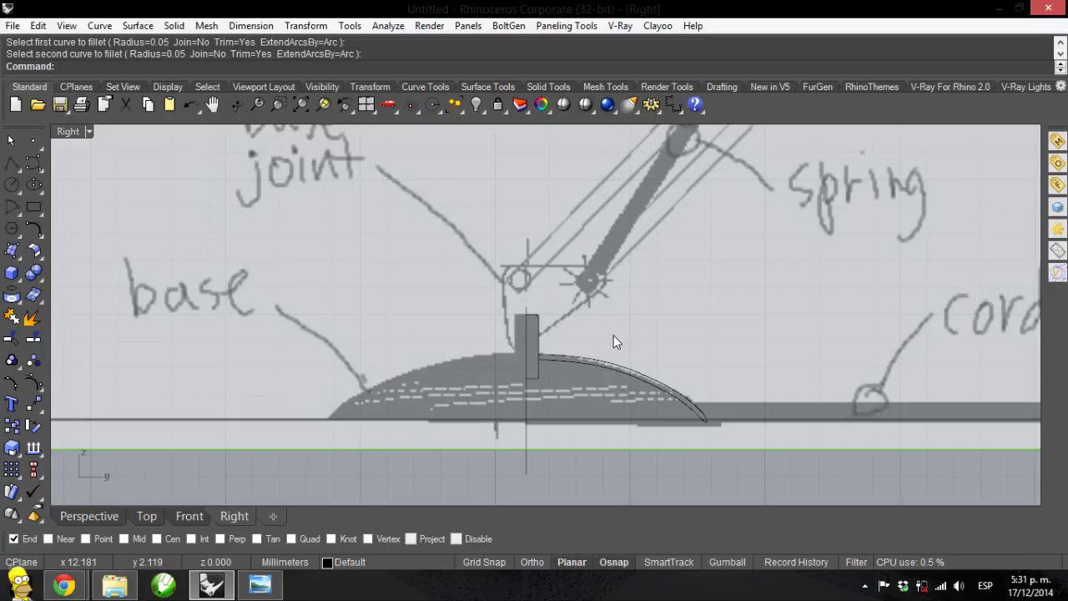
{"action": "left_click", "coordinate": [999, 9]}
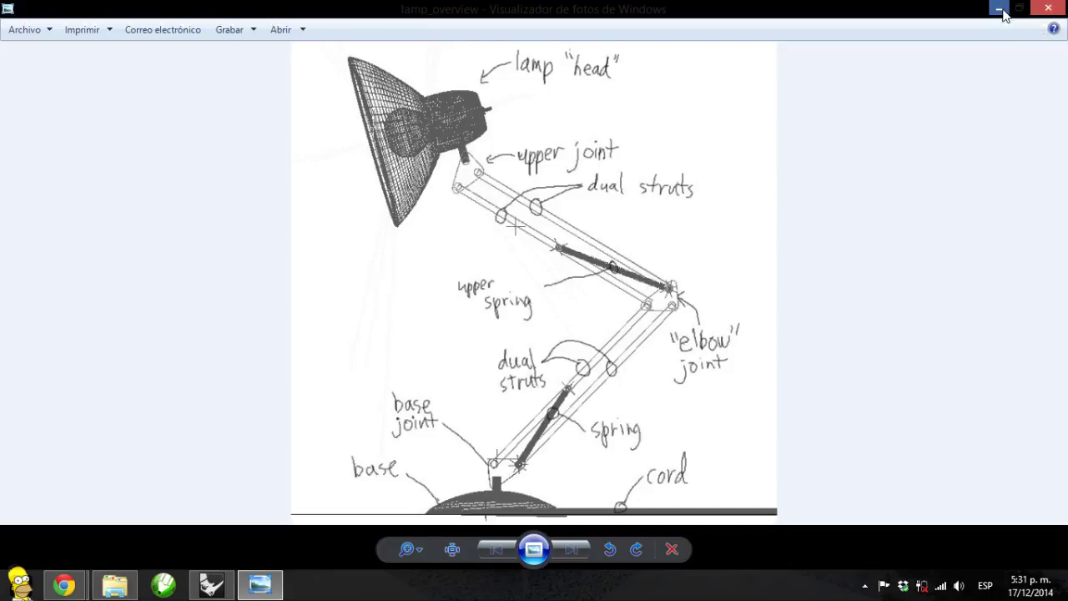
{"action": "left_click", "coordinate": [1000, 9]}
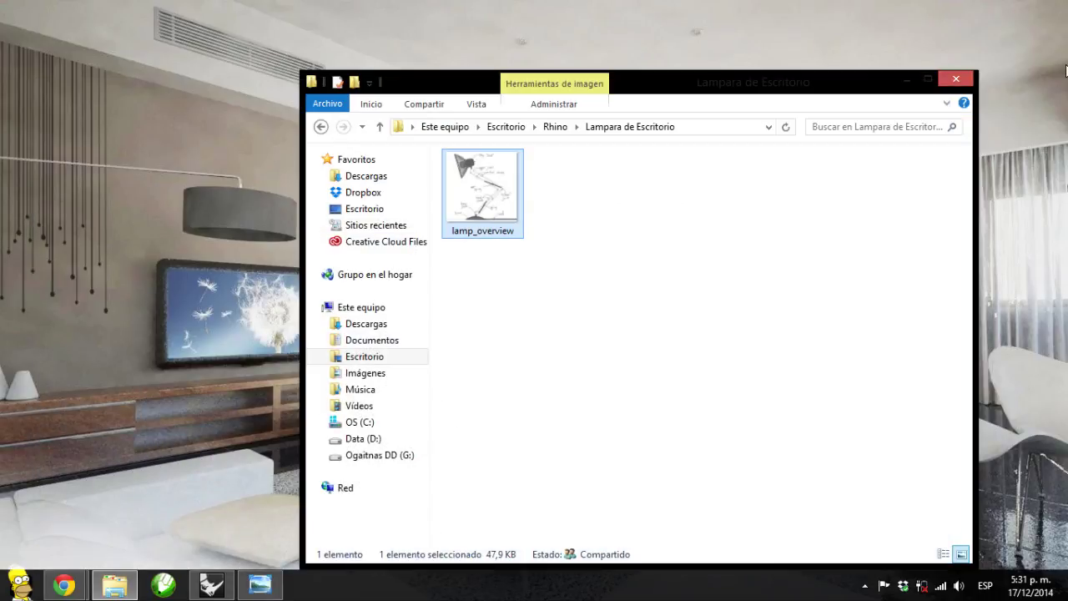
{"action": "left_click", "coordinate": [904, 81]}
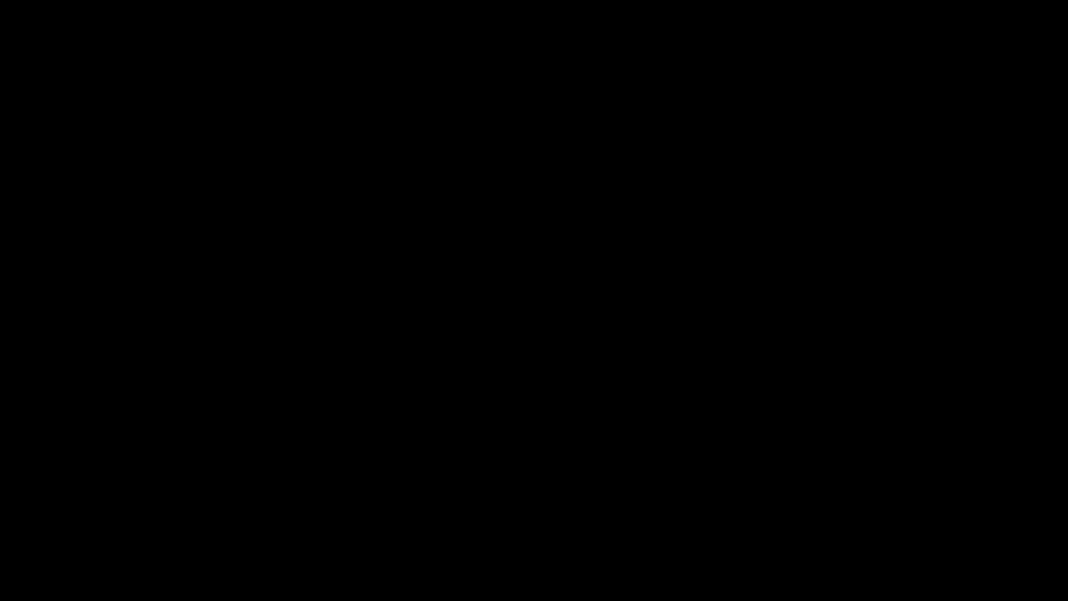